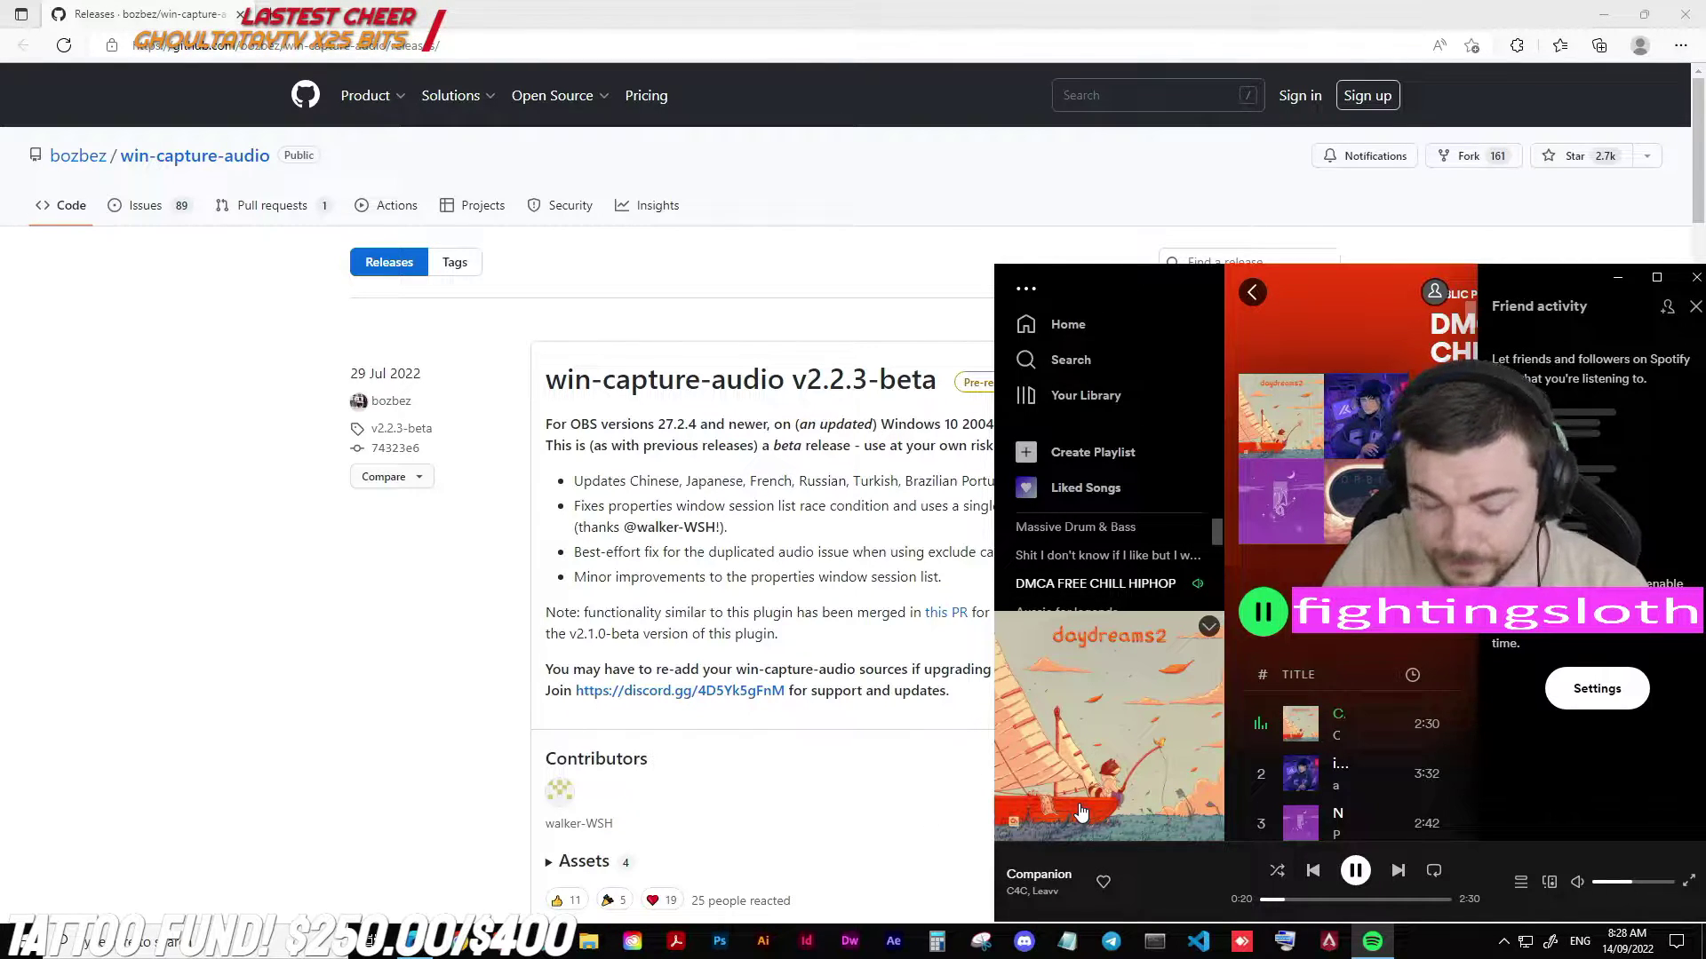
Bring the win-capture-audio v2.2.3-beta release page in front of Spotify to read it.
{"action": "left_click", "coordinate": [365, 556]}
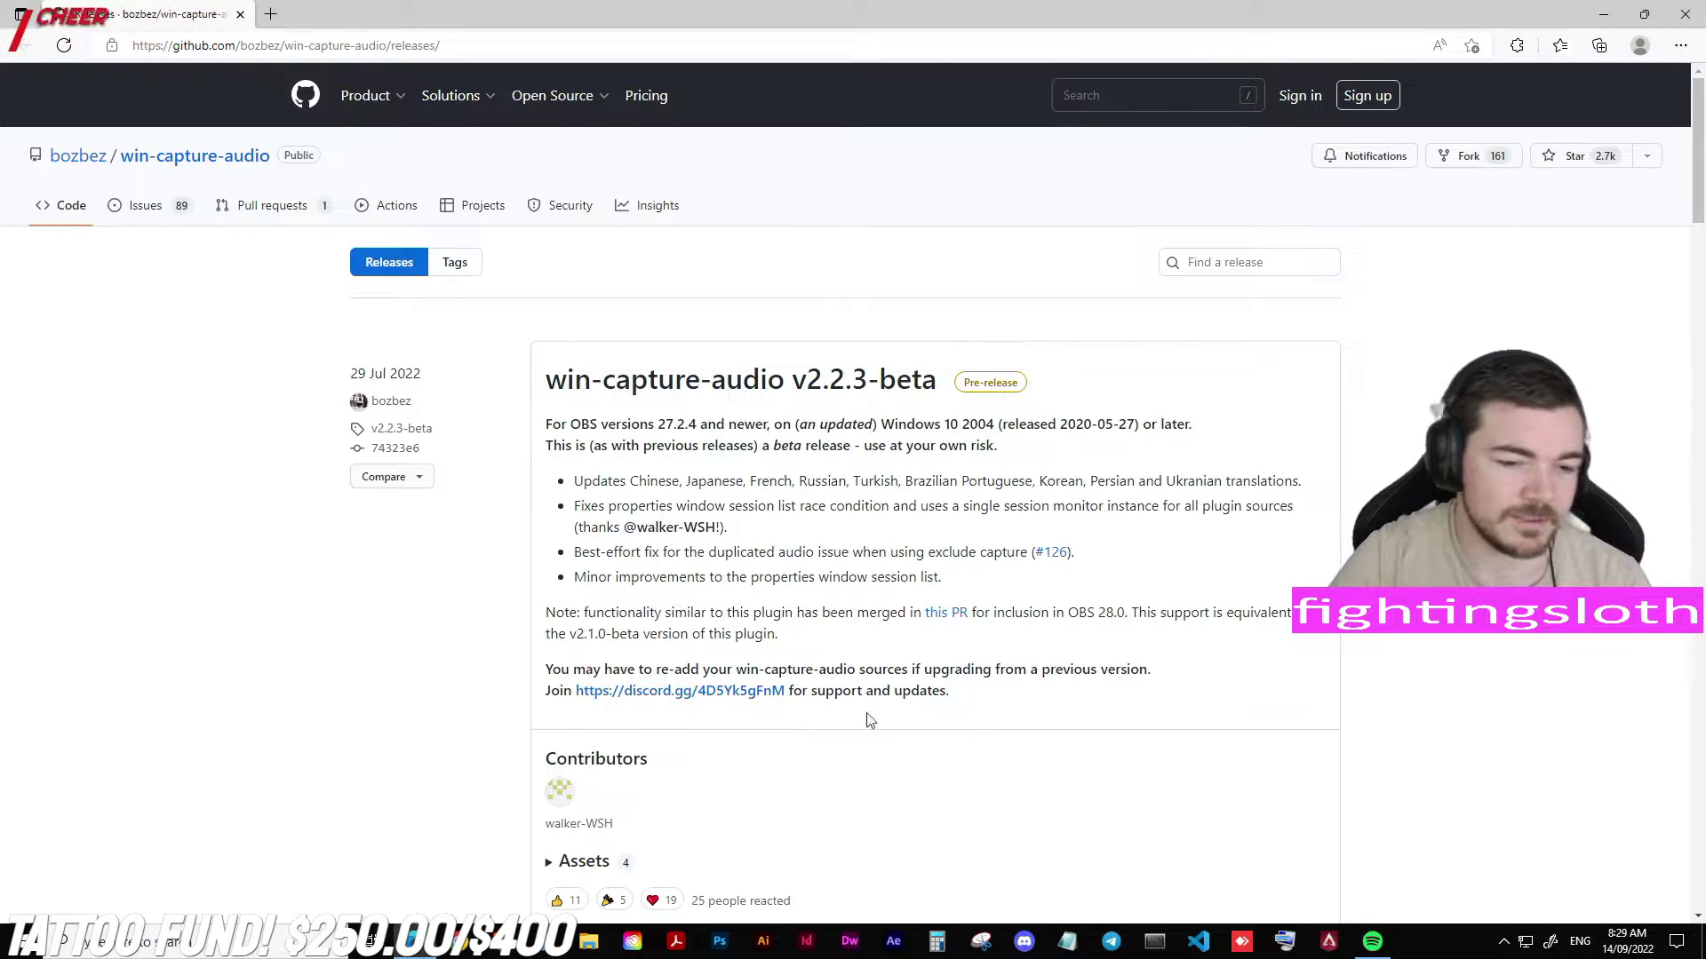
{"action": "key", "text": "super"}
Launch OBS Studio from search and decline the SE.Live update with 'Not Now'.
{"action": "type", "text": "obs"}
{"action": "key", "text": "Return"}
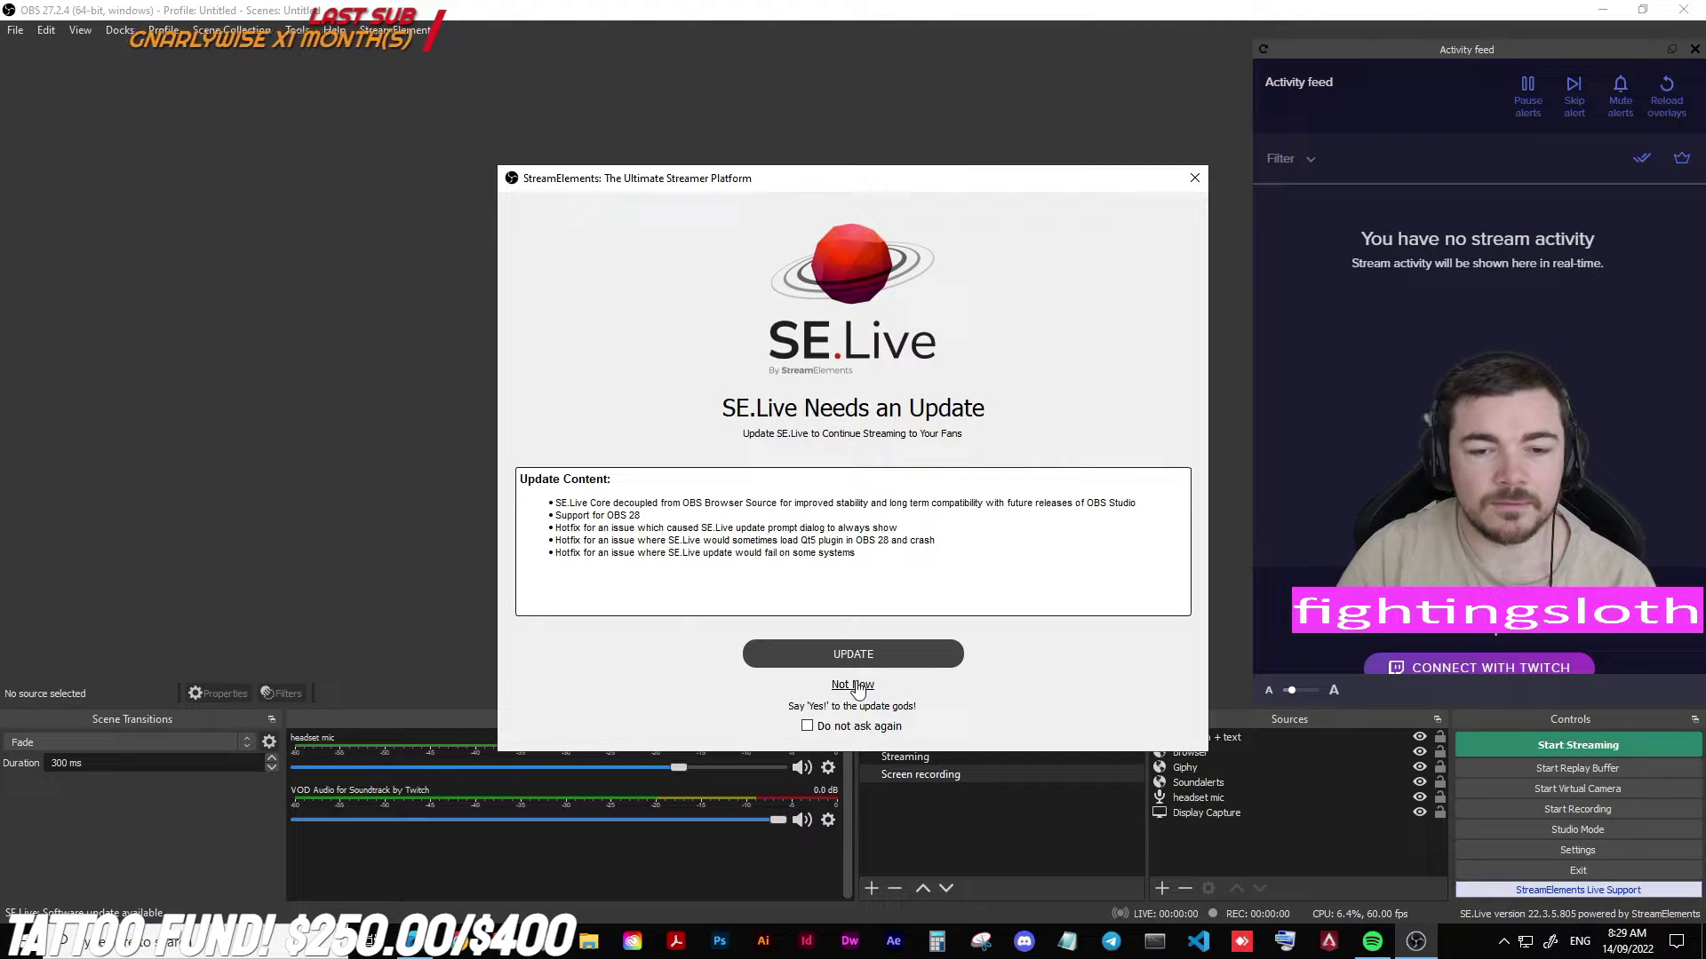
{"action": "left_click", "coordinate": [853, 685]}
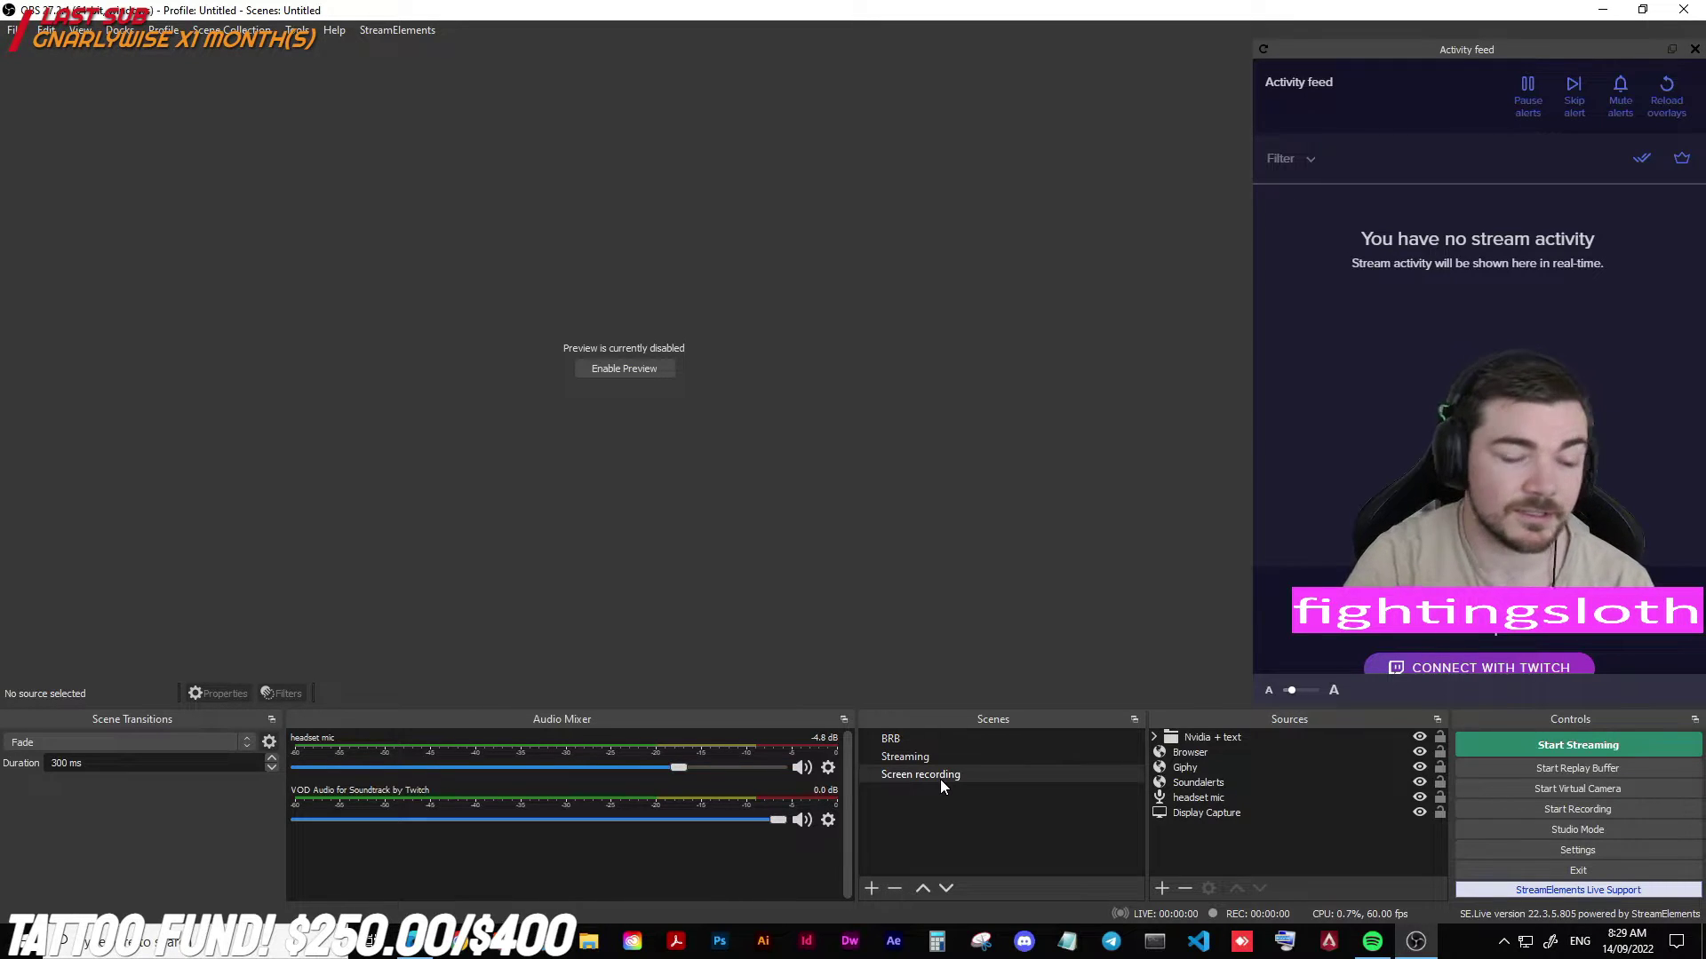
Add a new scene named 'Seperated sounds' and begin adding a source to it.
{"action": "left_click", "coordinate": [874, 888]}
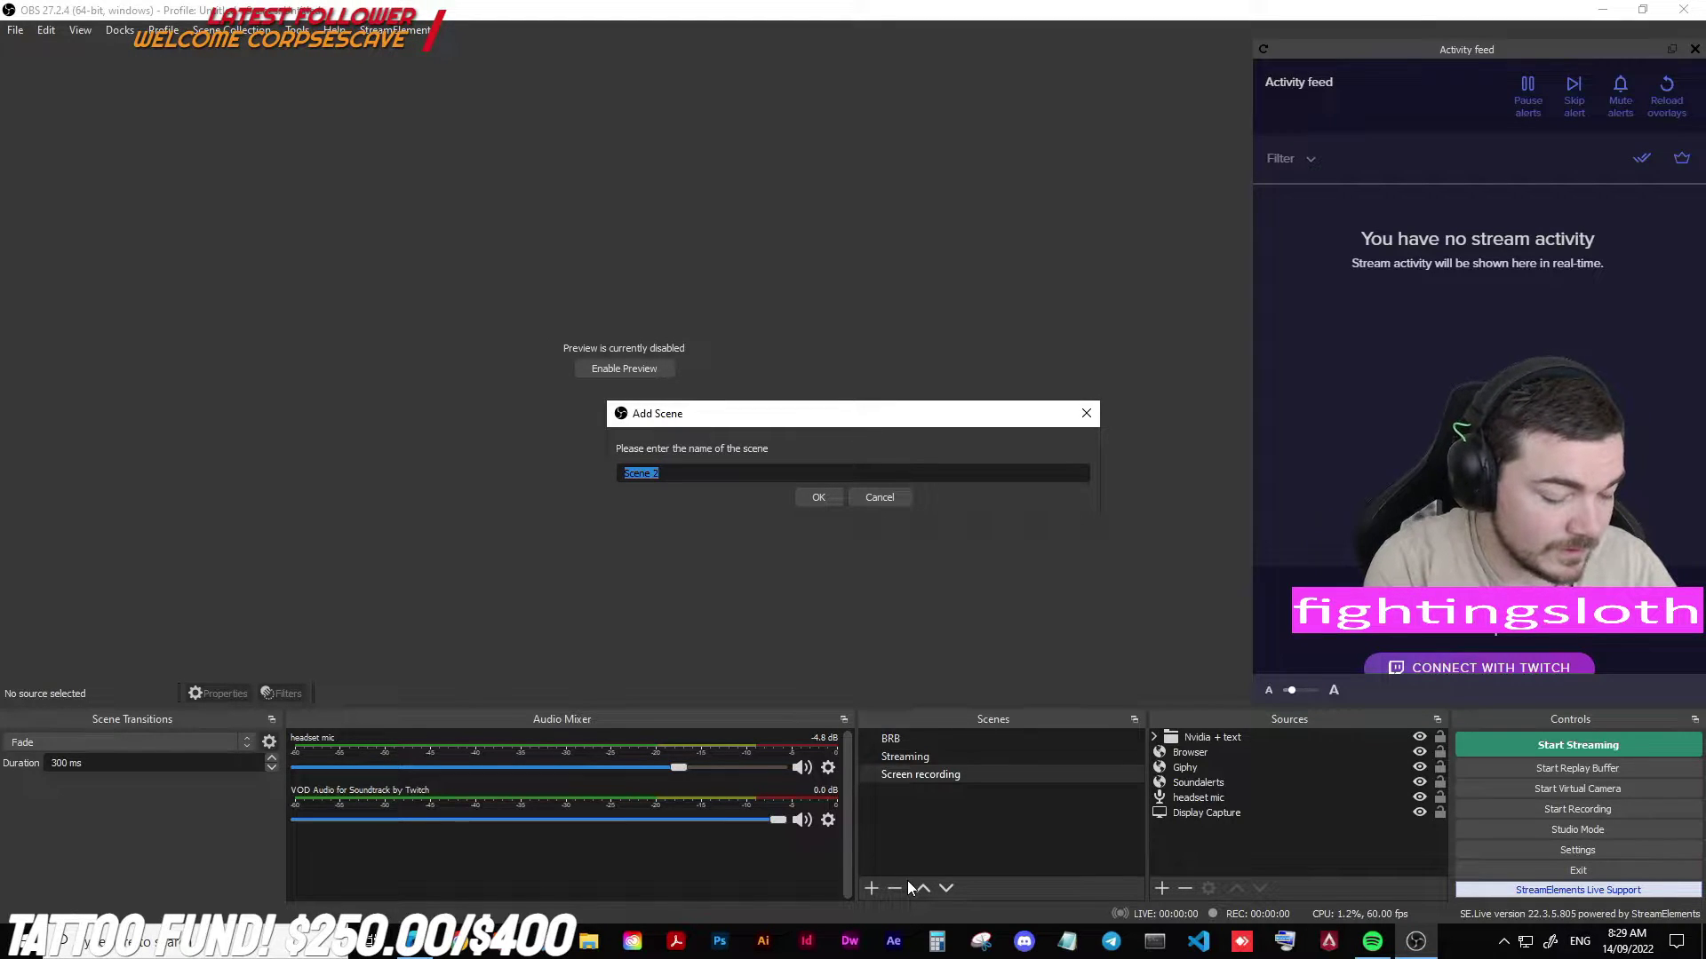
{"action": "type", "text": "Seperated sounds"}
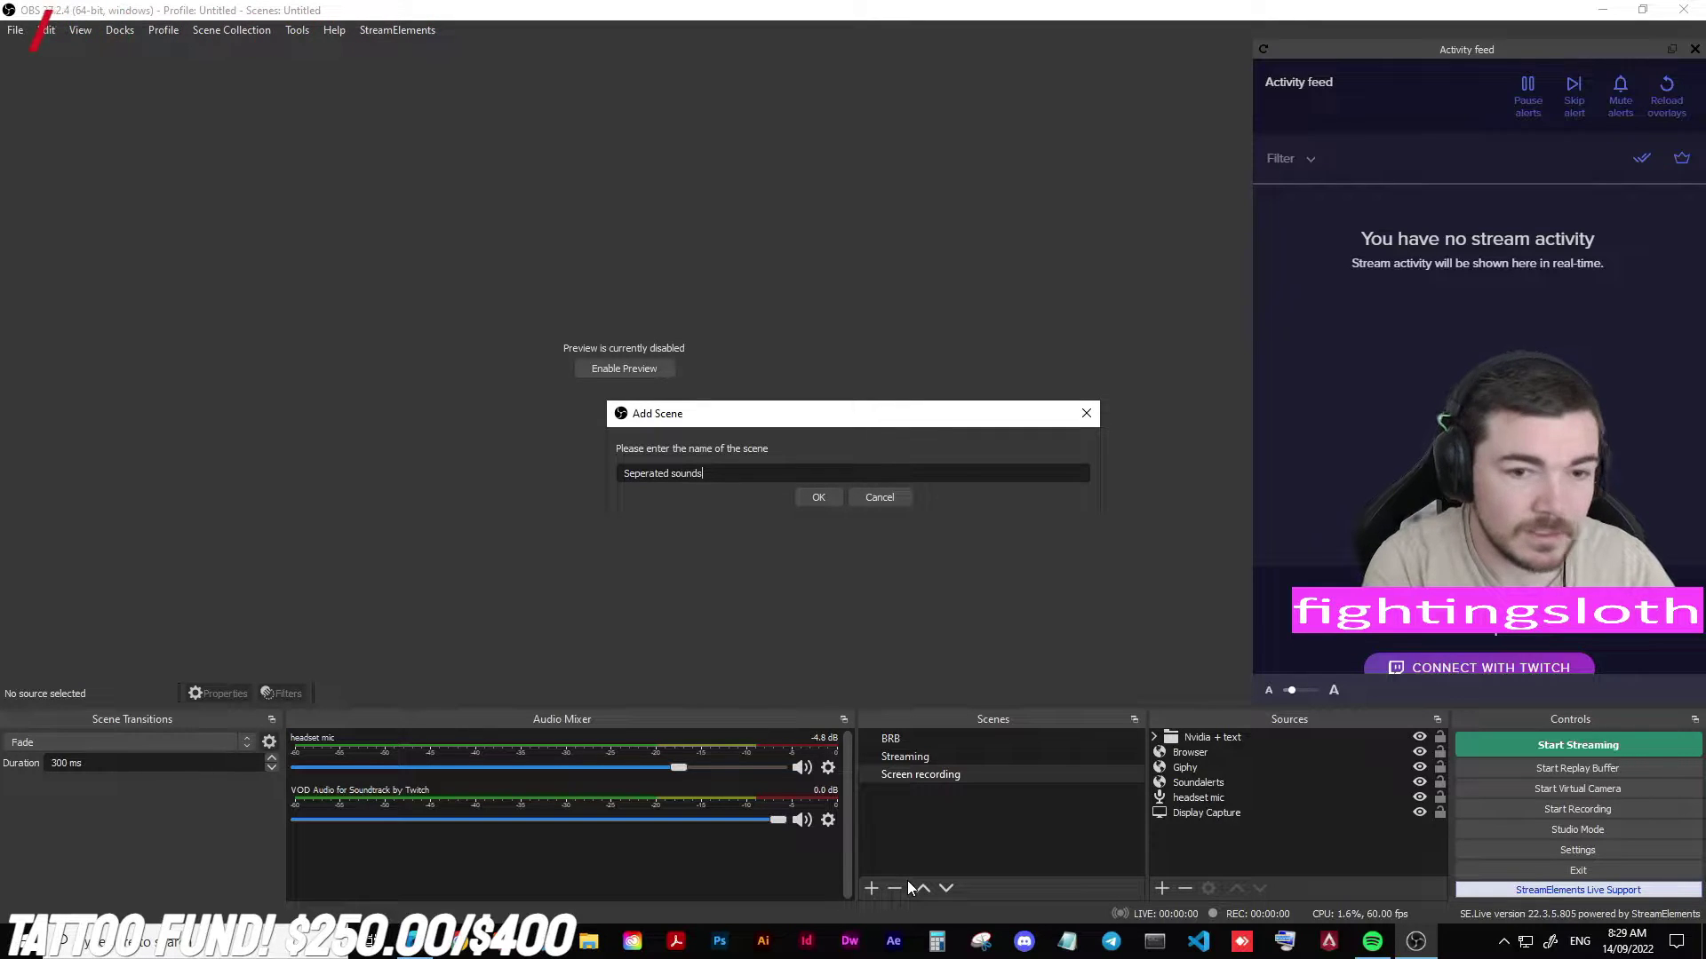
{"action": "key", "text": "Return"}
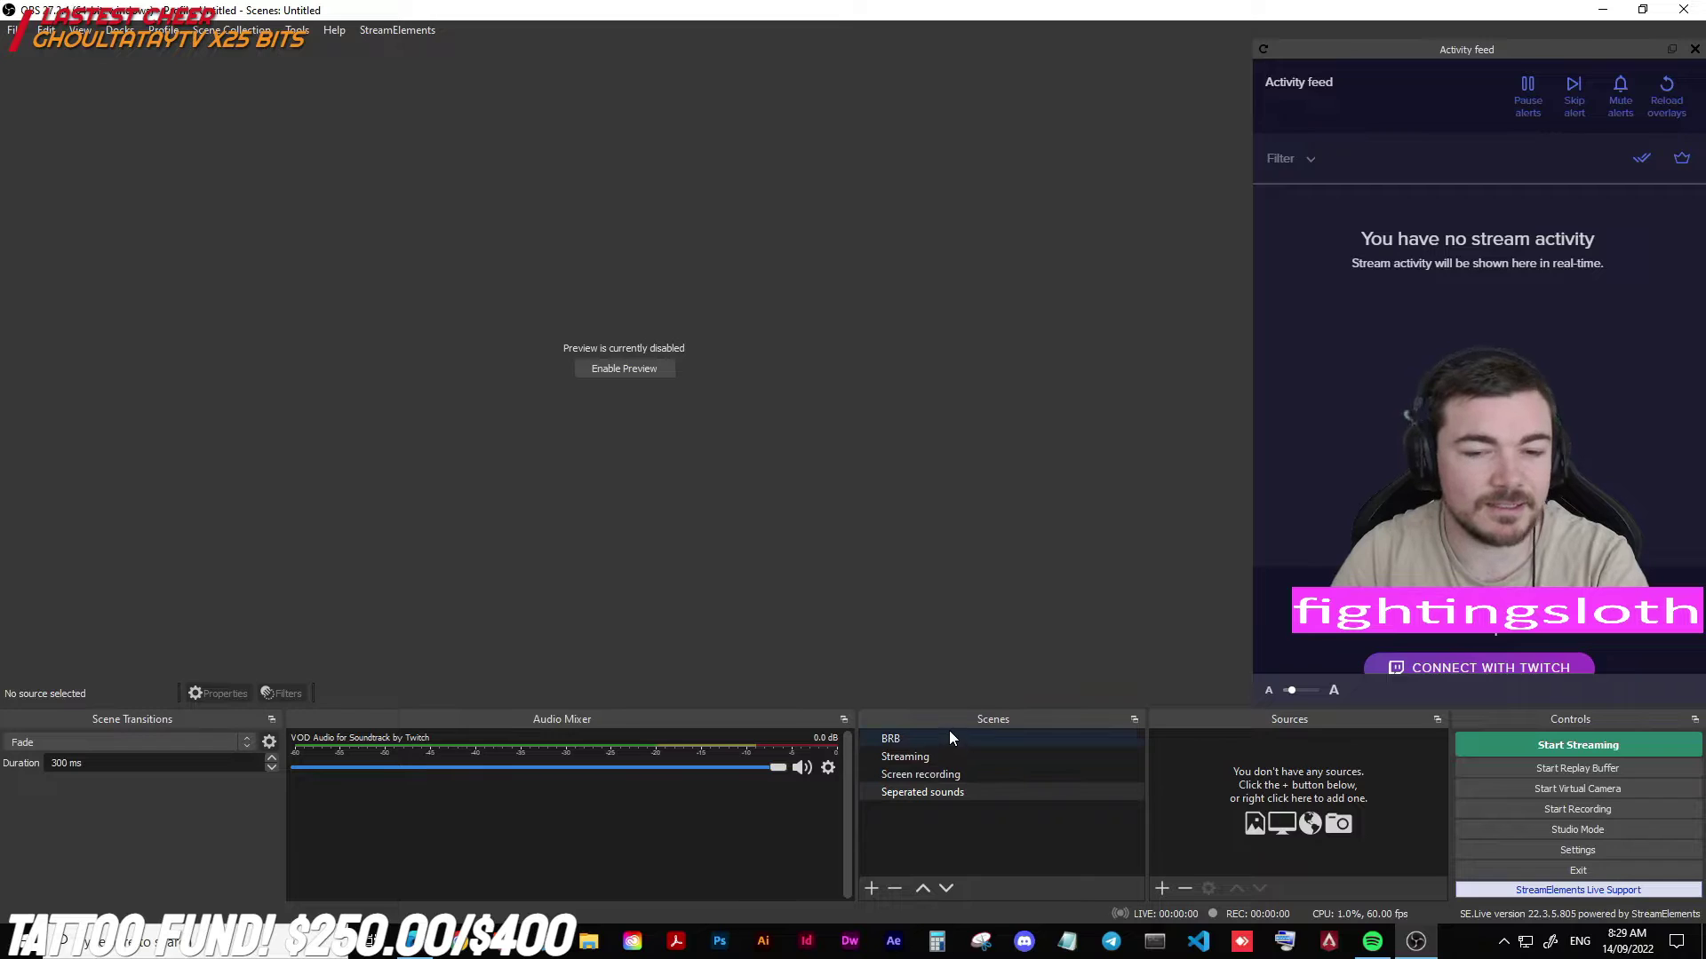
{"action": "left_click", "coordinate": [1163, 885]}
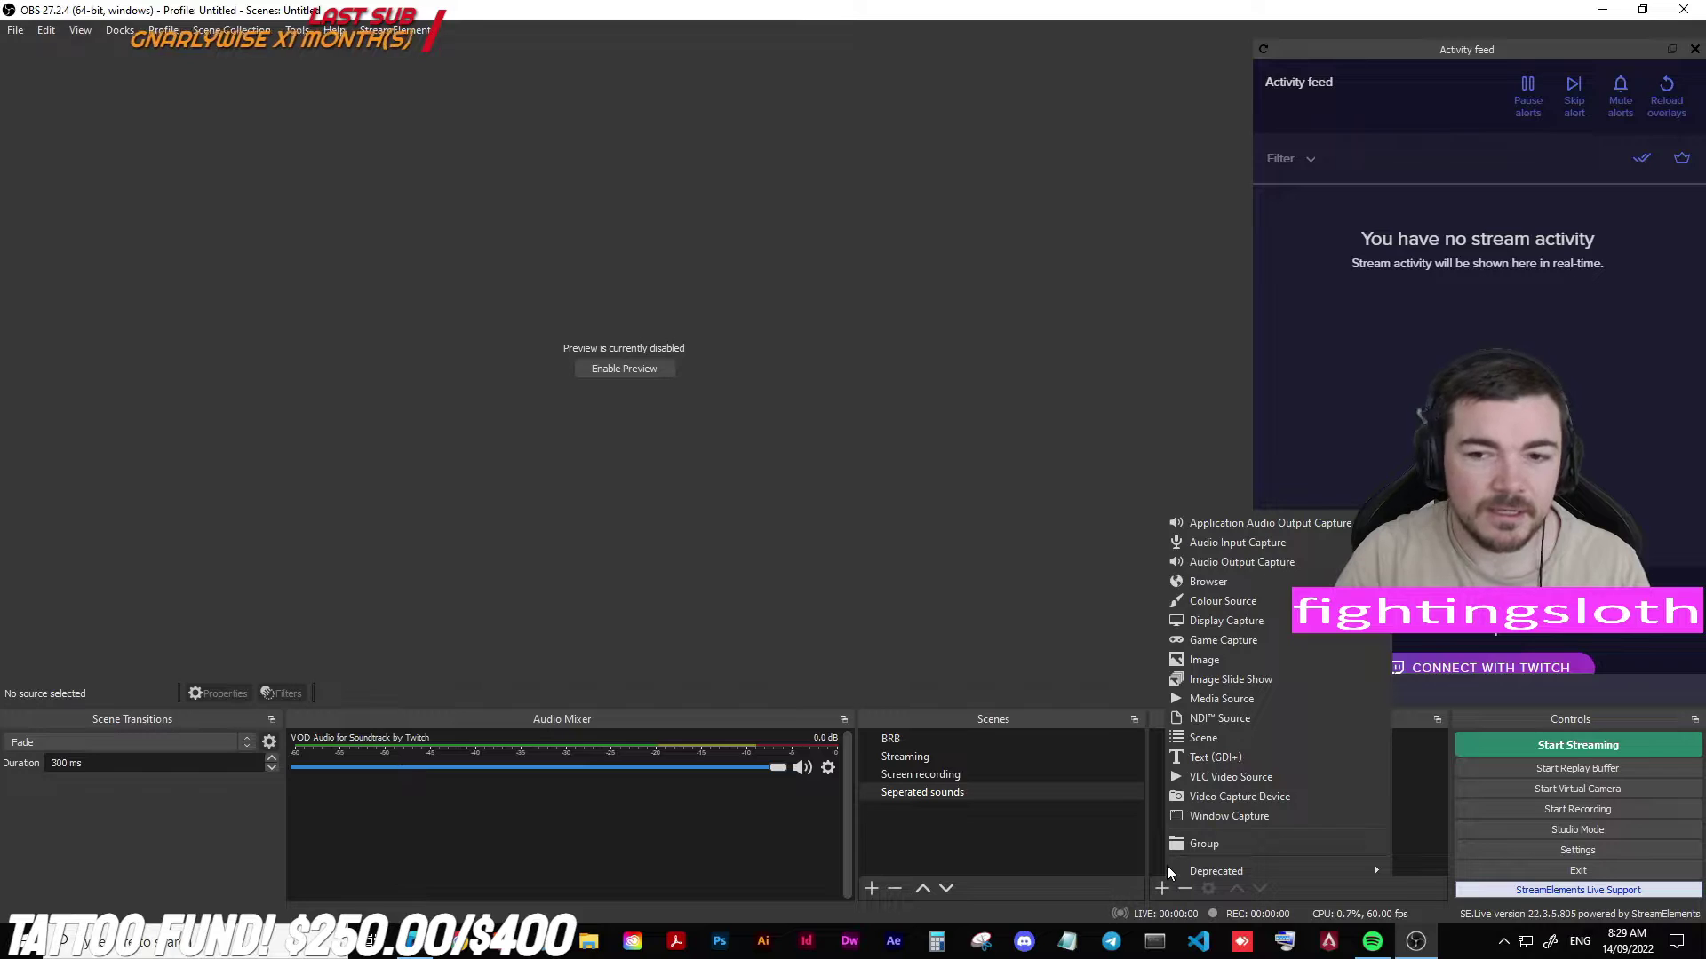
Add an Application Audio Output Capture source named 'Spotify' that captures only Spotify.exe.
{"action": "left_click", "coordinate": [1282, 525]}
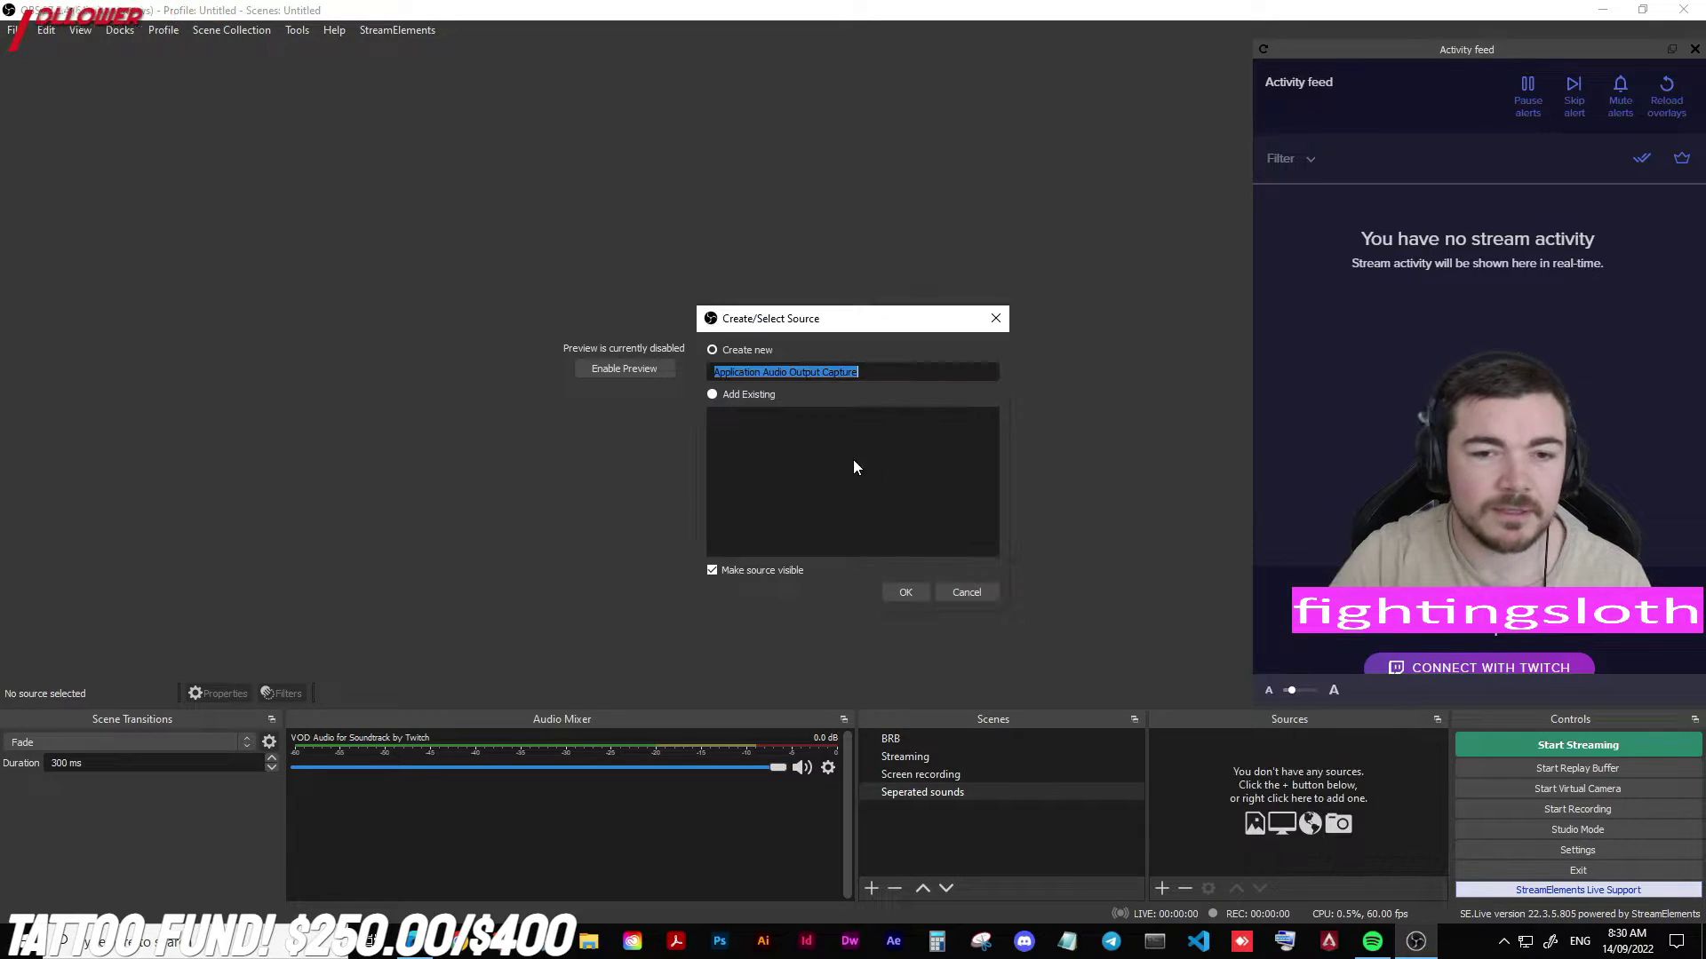
{"action": "type", "text": "Spotif"}
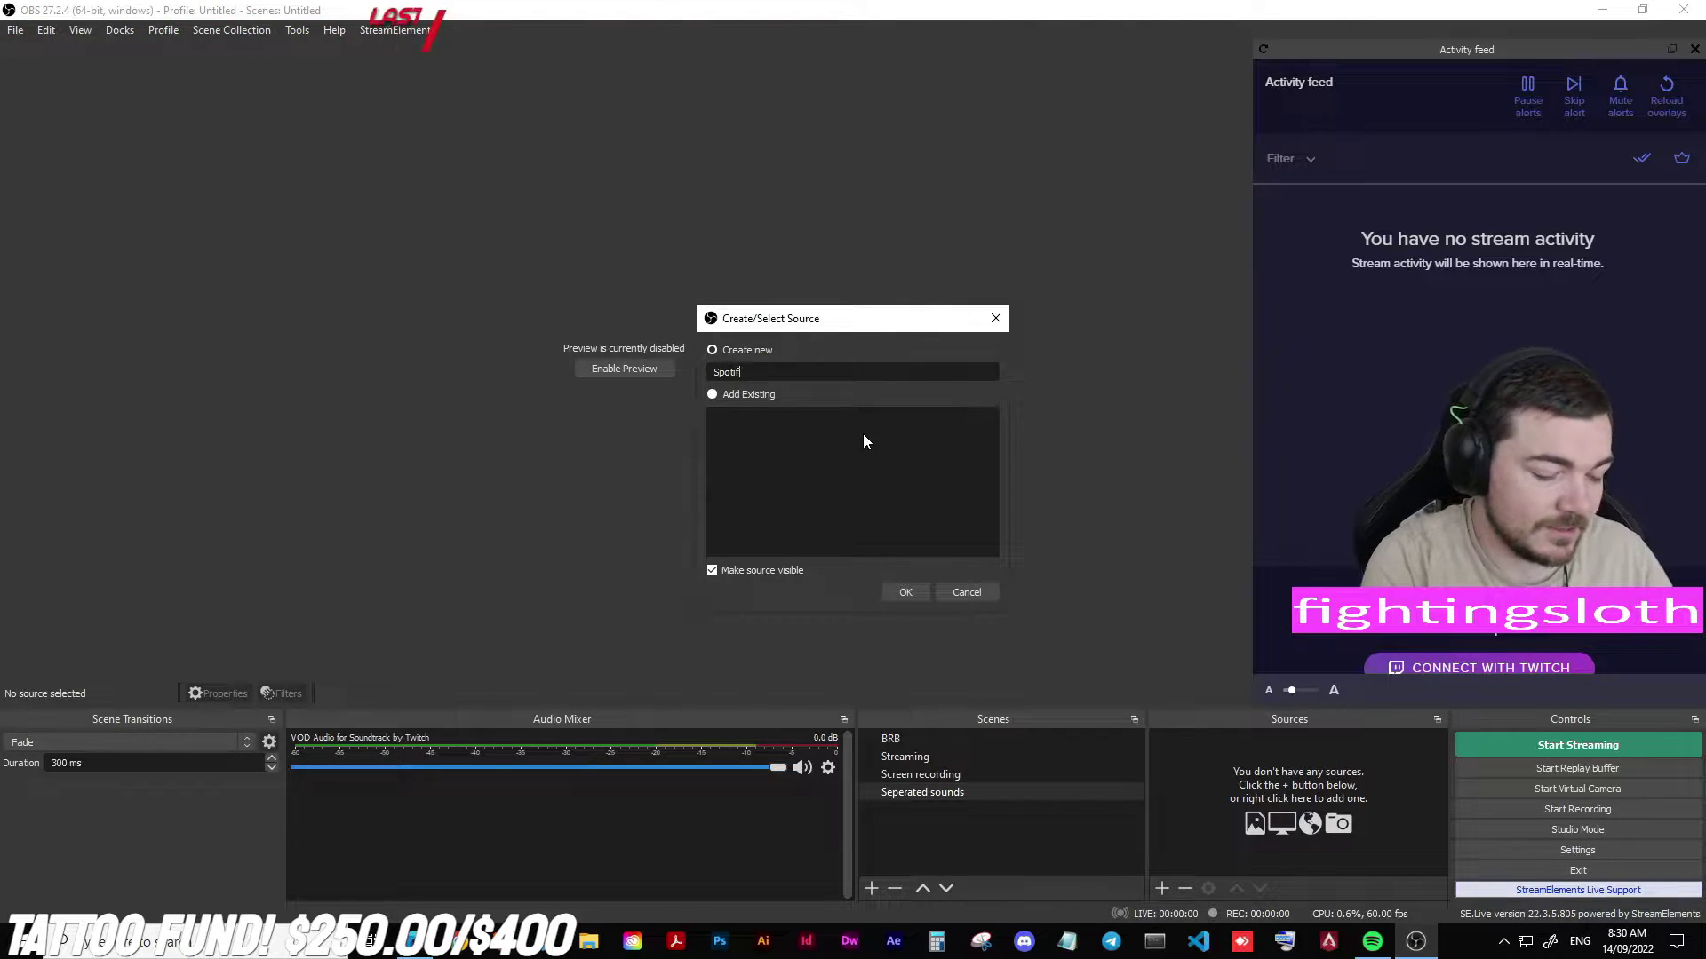
{"action": "type", "text": "y"}
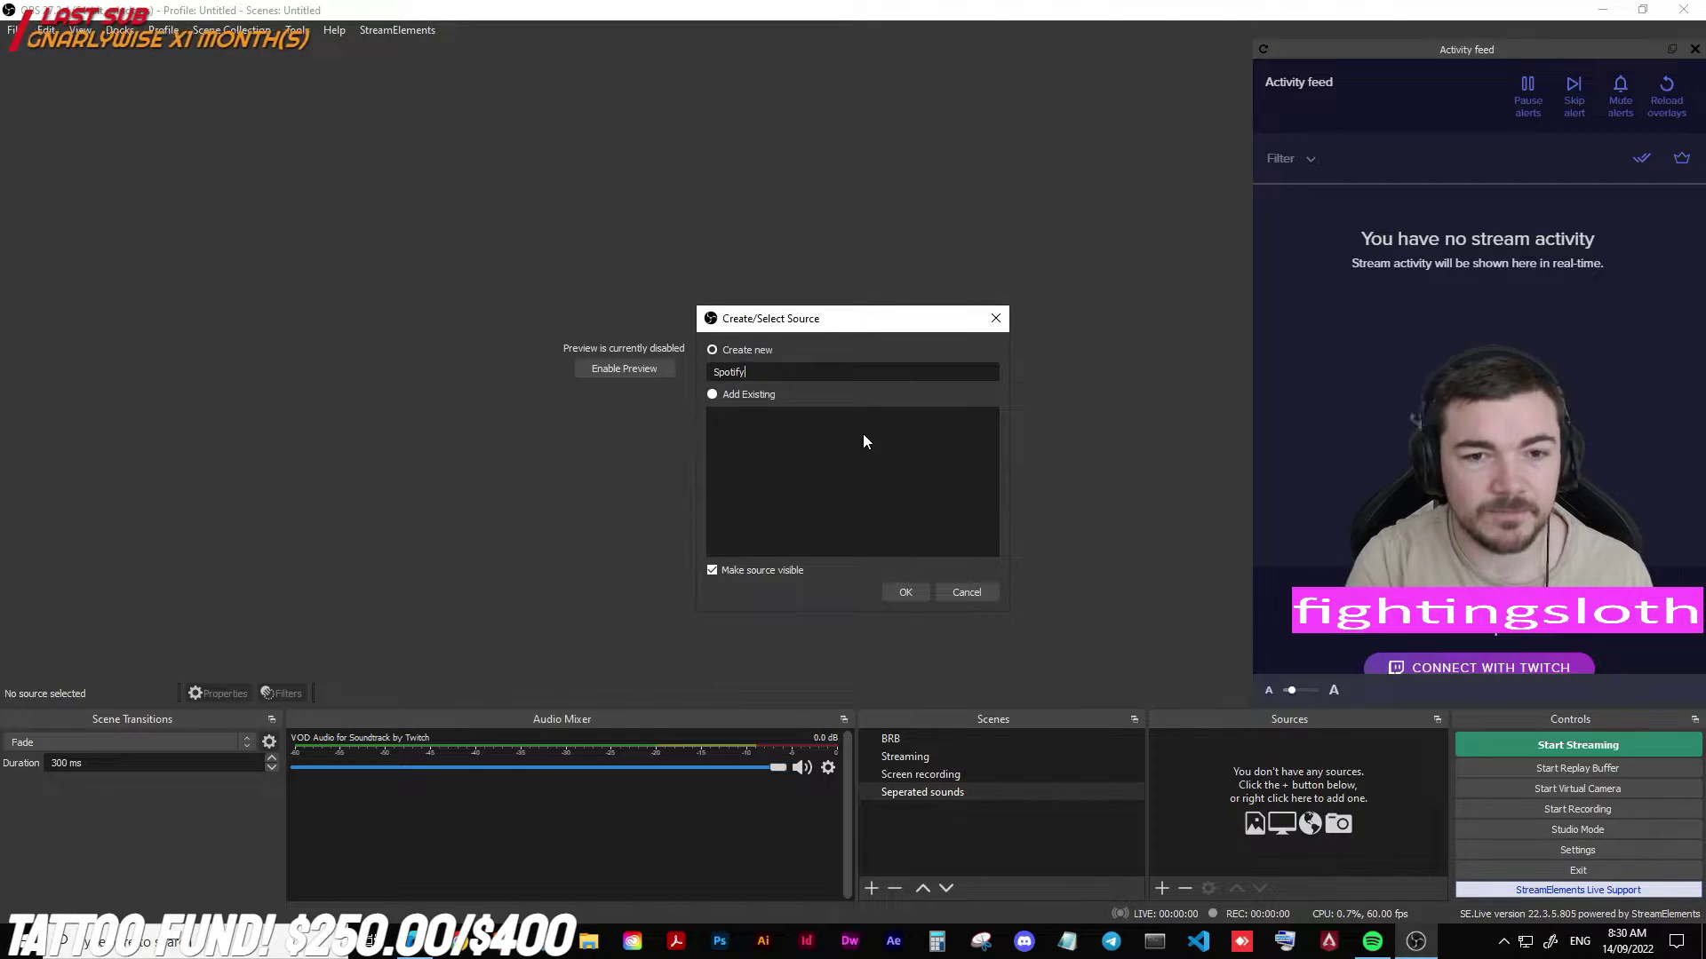
{"action": "key", "text": "Return"}
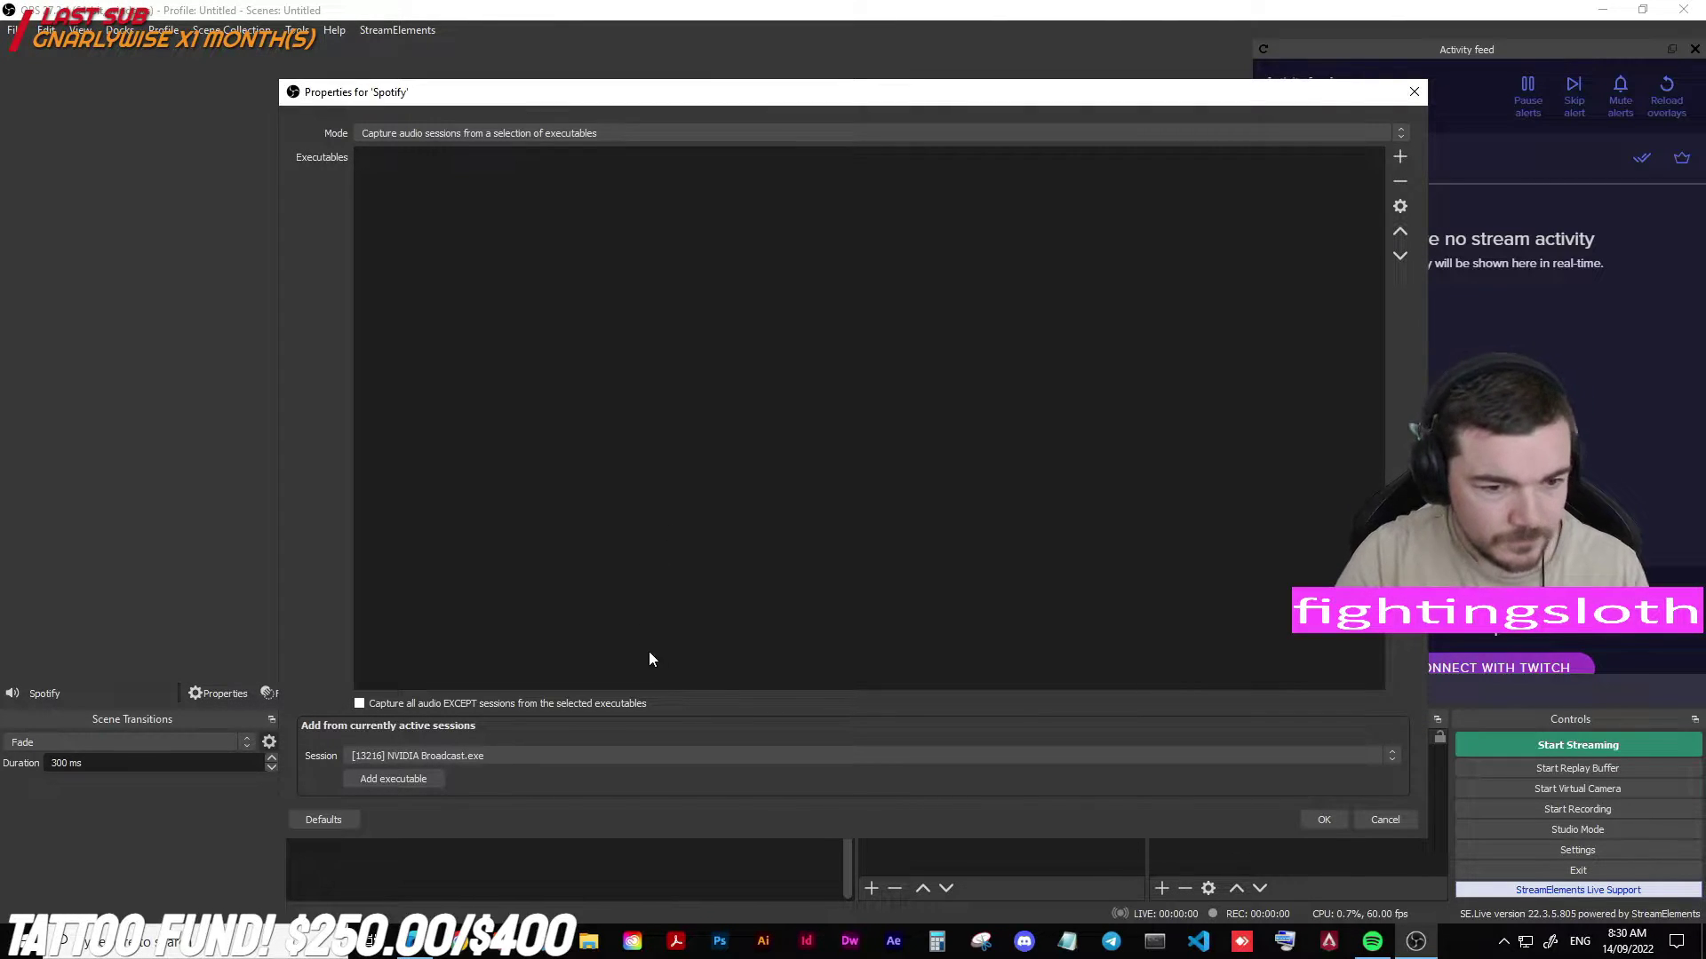
{"action": "mouse_move", "coordinate": [1382, 953]}
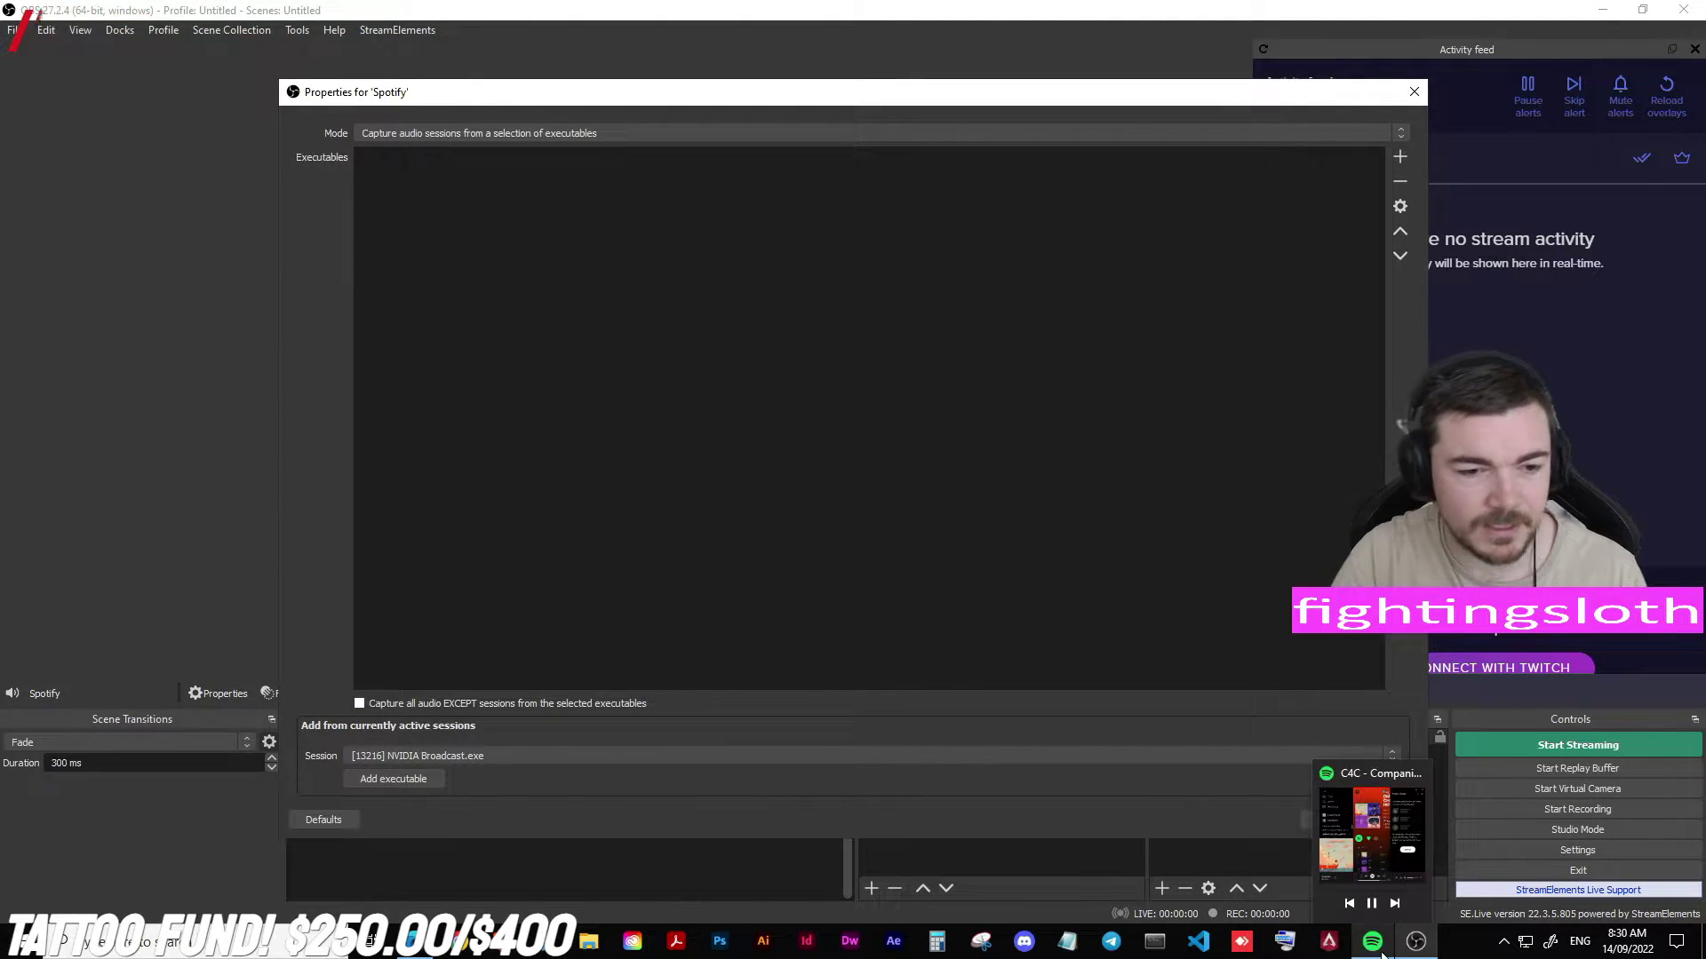
{"action": "left_click", "coordinate": [485, 756]}
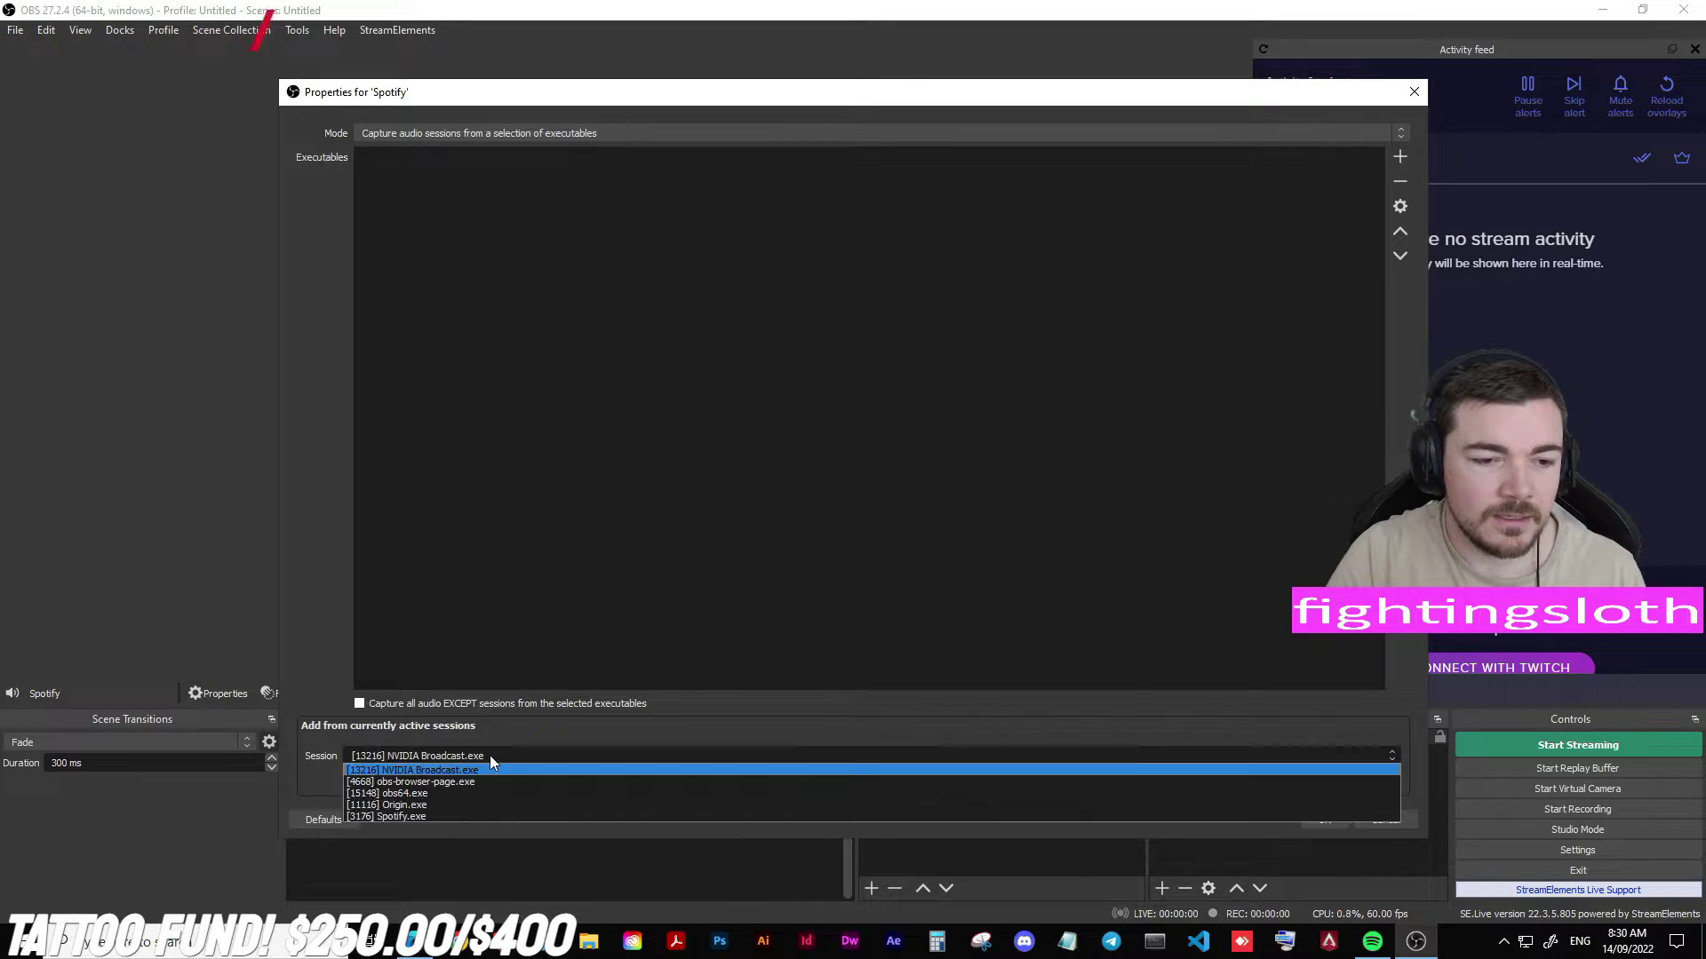
{"action": "left_click", "coordinate": [478, 817]}
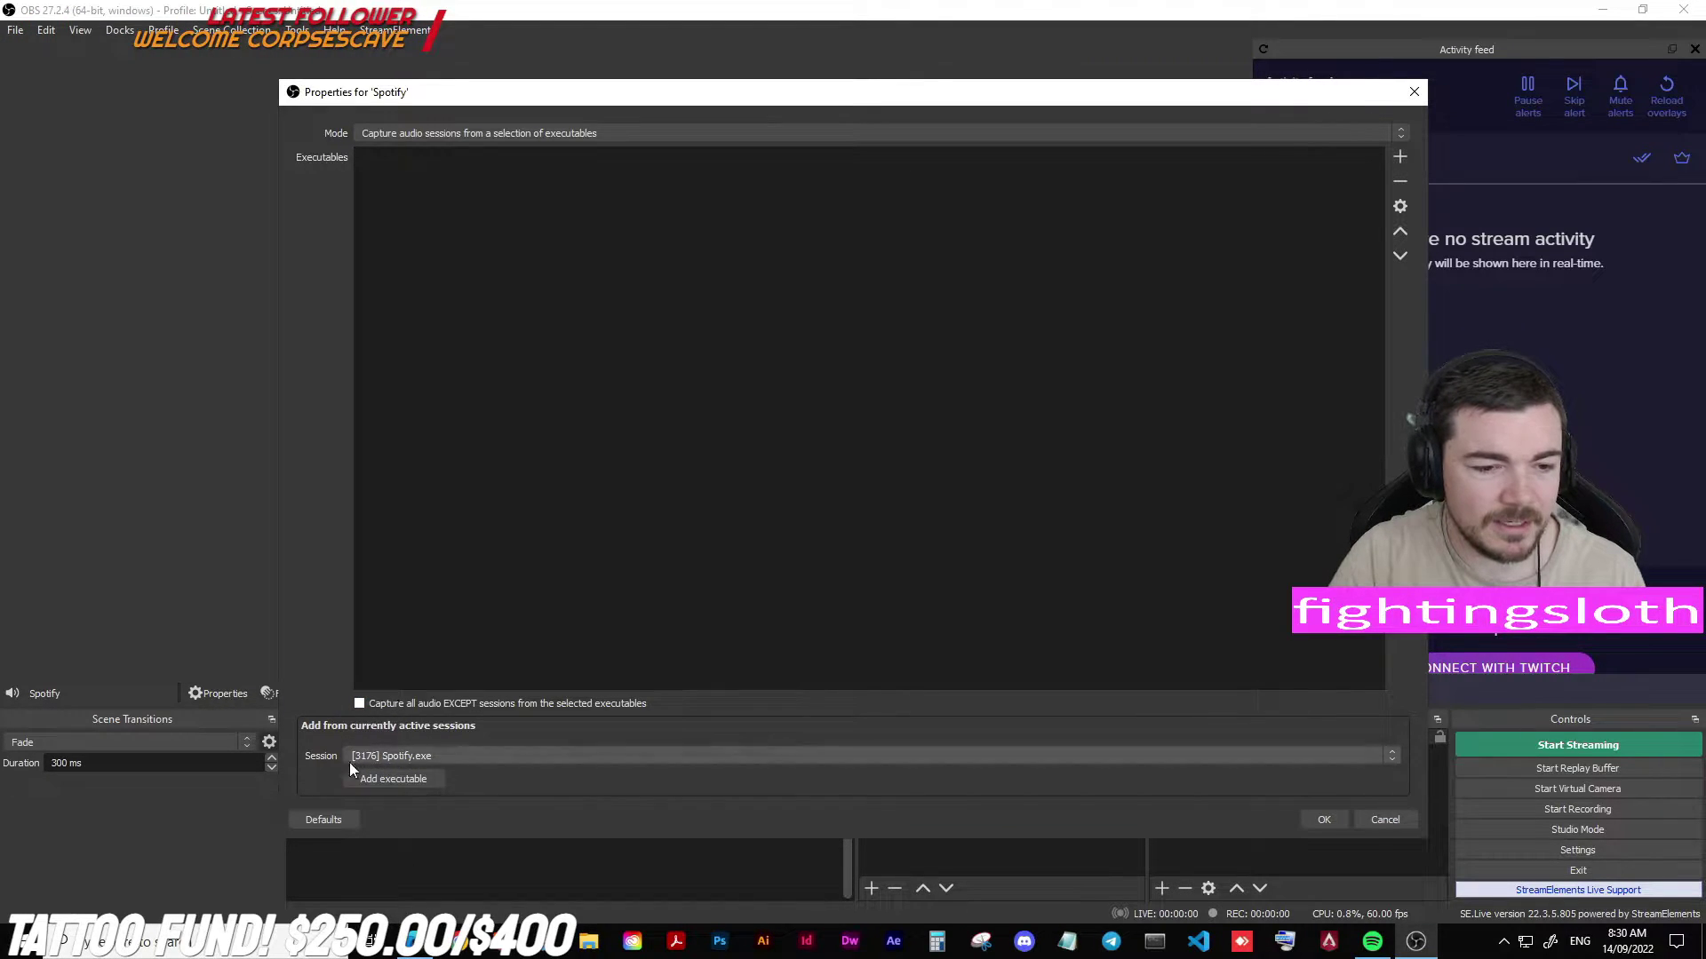
{"action": "left_click", "coordinate": [414, 782]}
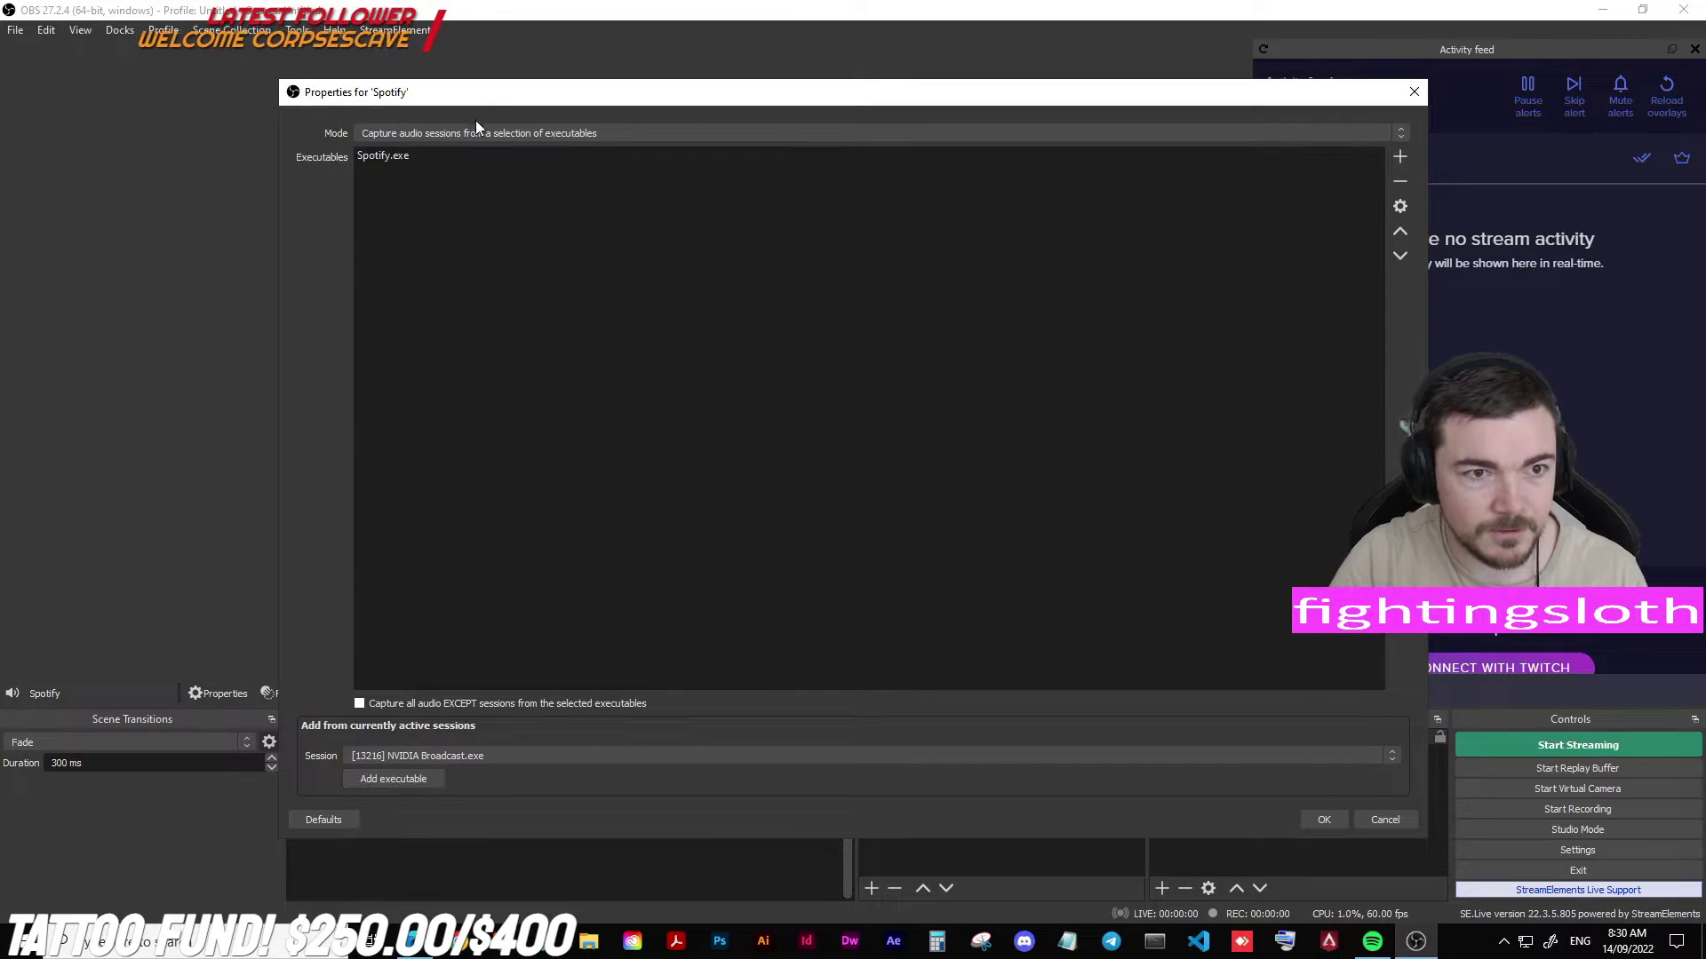
{"action": "left_click", "coordinate": [1323, 820]}
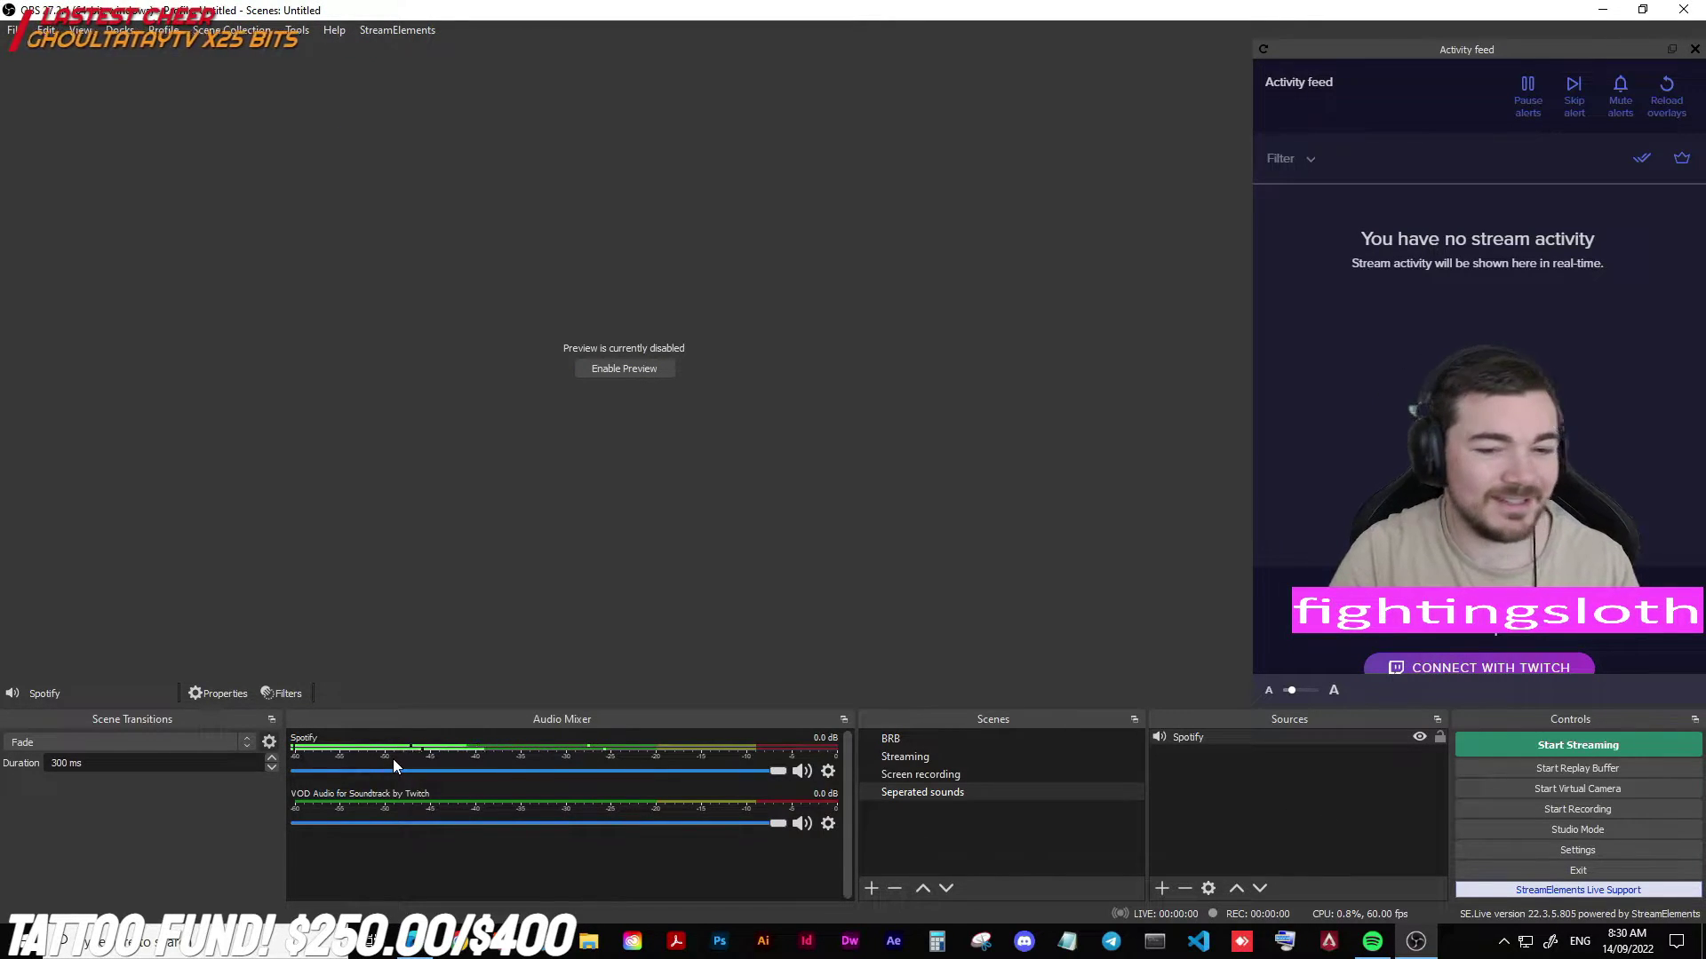
Add a second Application Audio Output Capture named 'Everything else' that captures all audio except Spotify.exe.
{"action": "left_click", "coordinate": [1191, 819]}
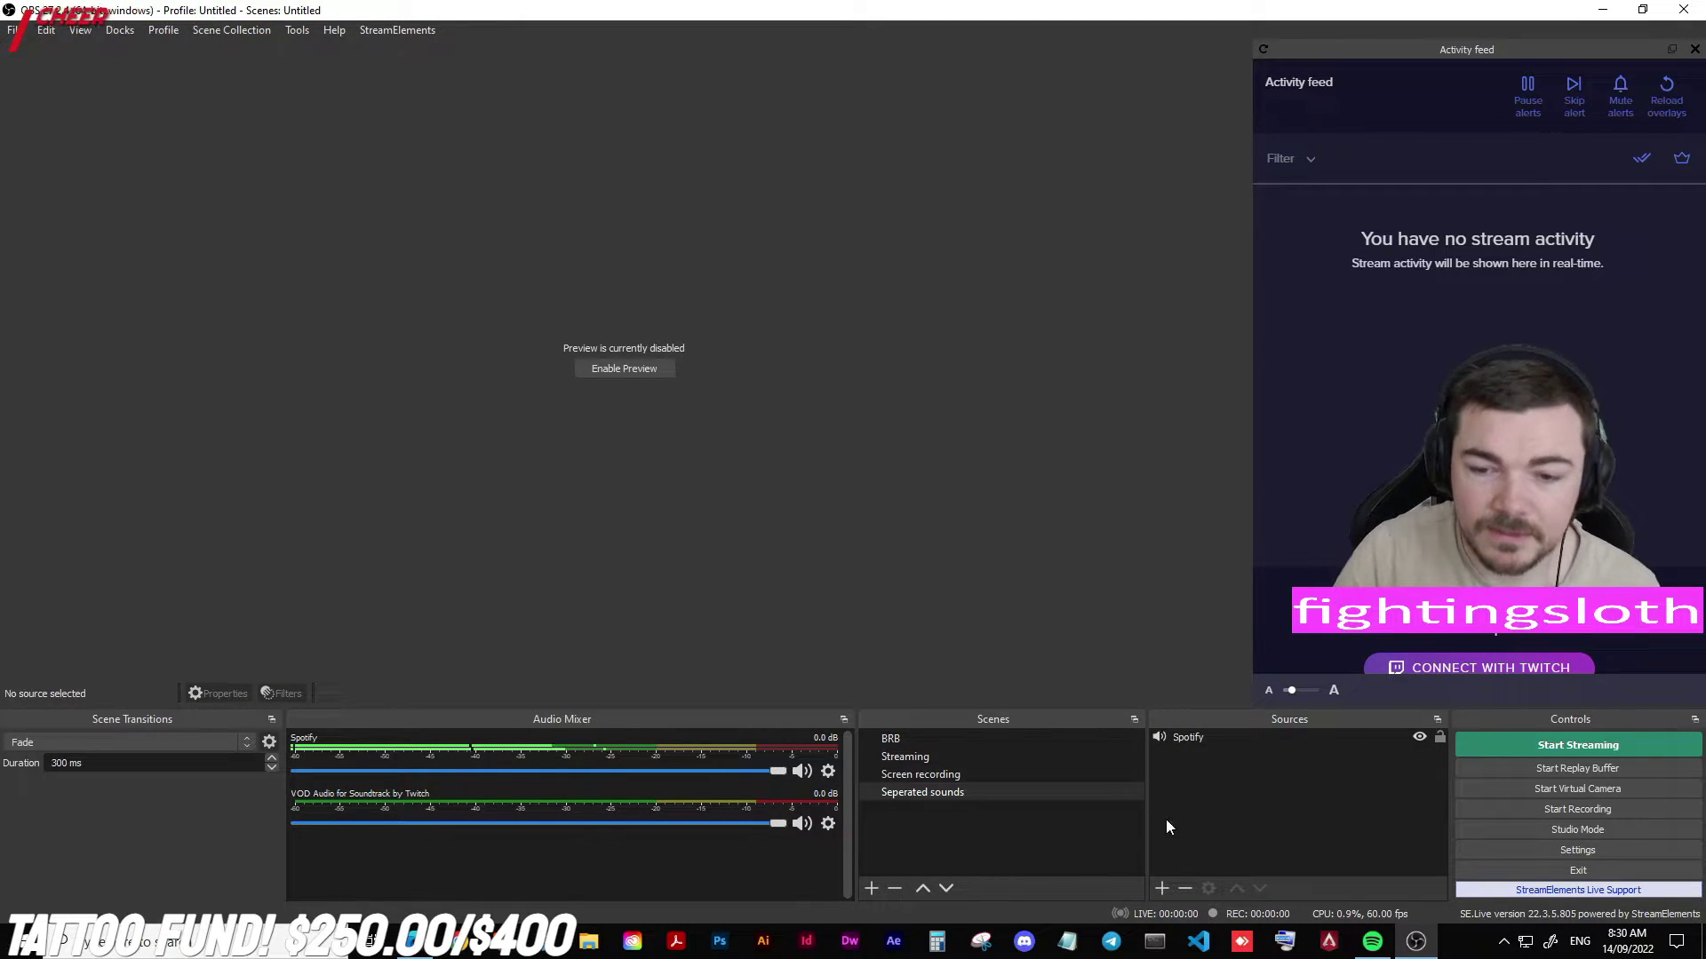
{"action": "left_click", "coordinate": [1161, 888]}
{"action": "left_click", "coordinate": [1266, 528]}
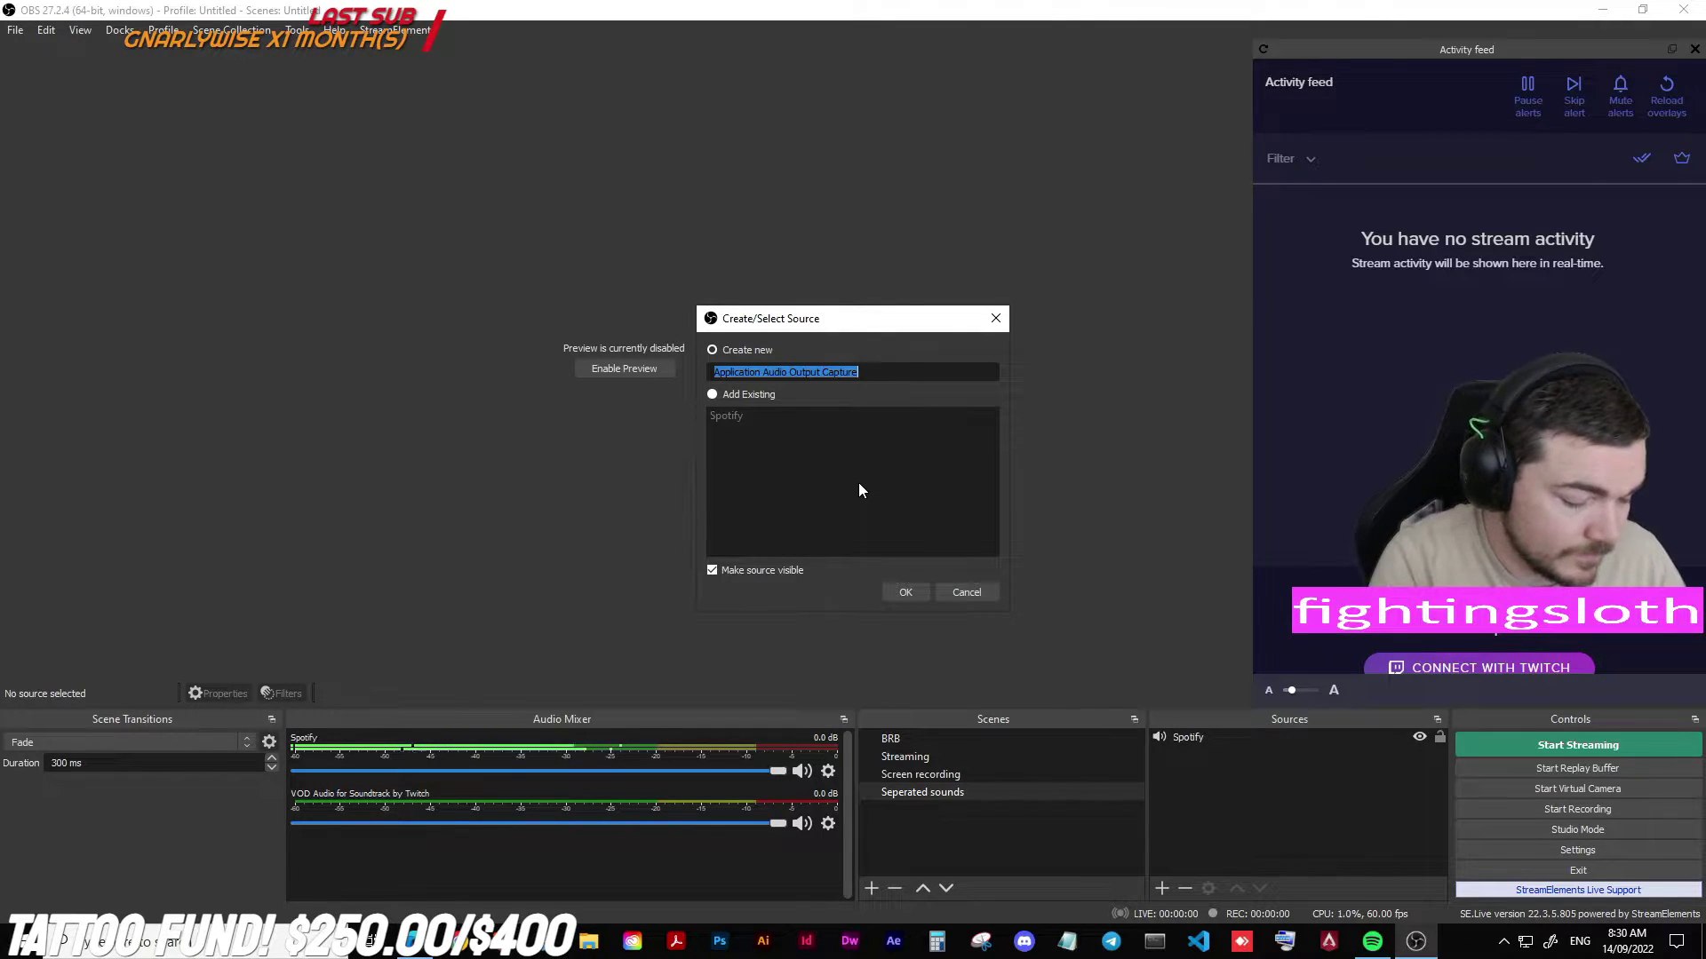
{"action": "type", "text": "Ever"}
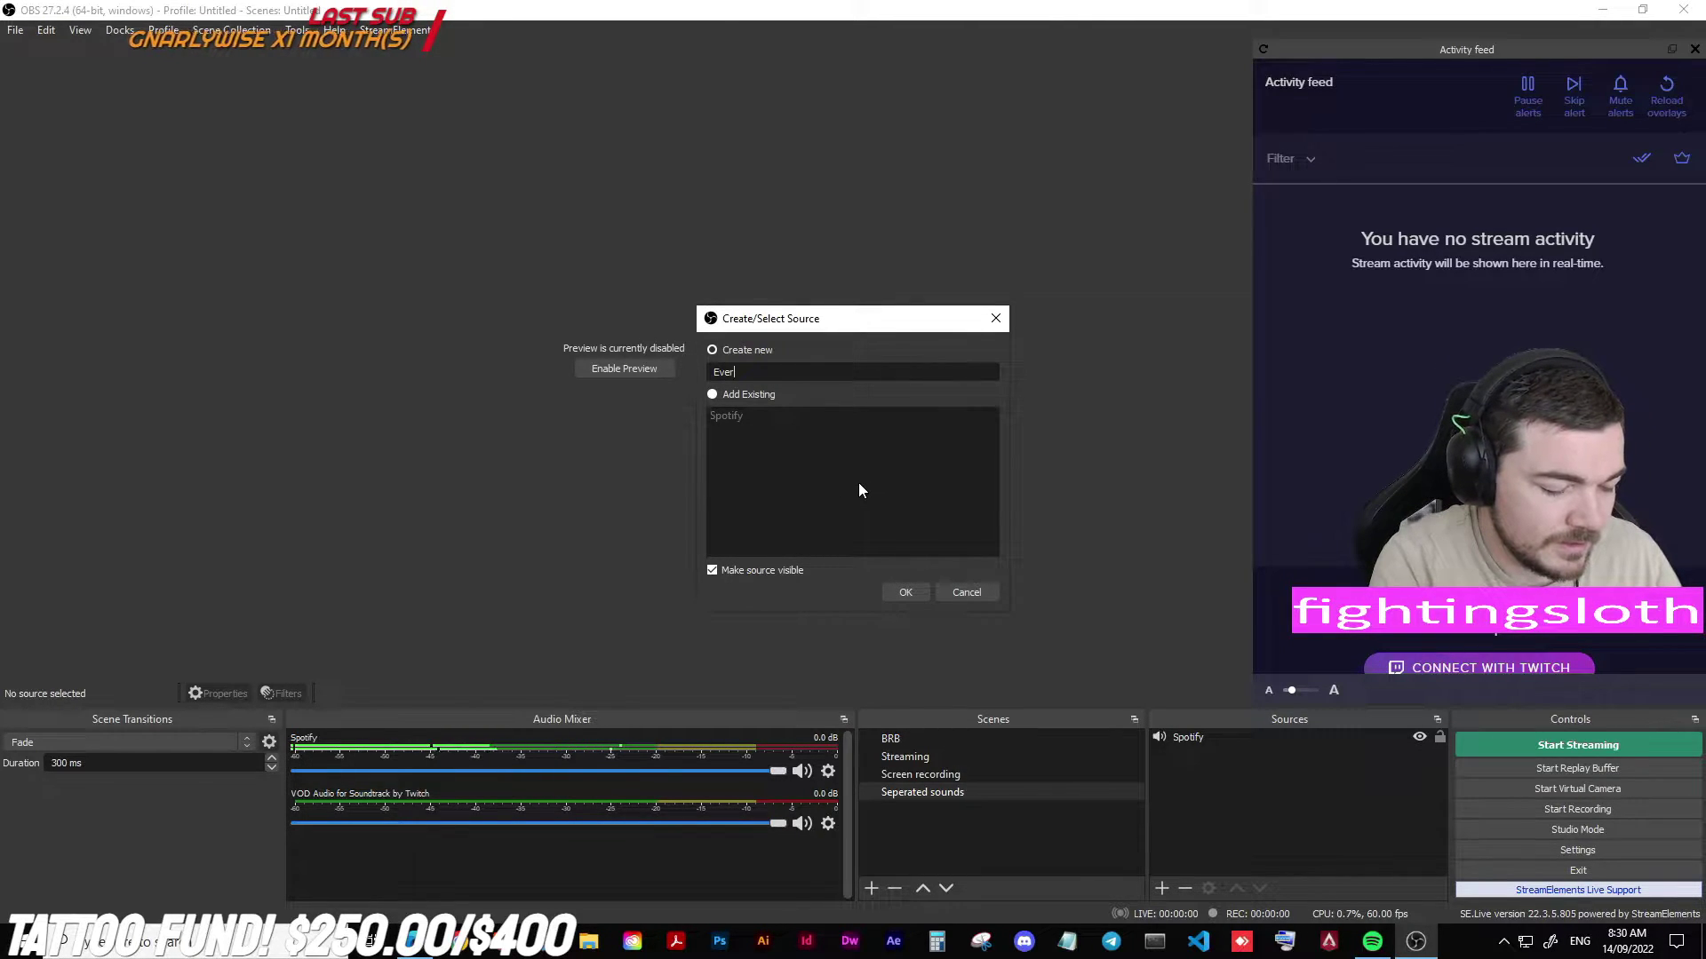
{"action": "type", "text": "ything else"}
{"action": "key", "text": "Return"}
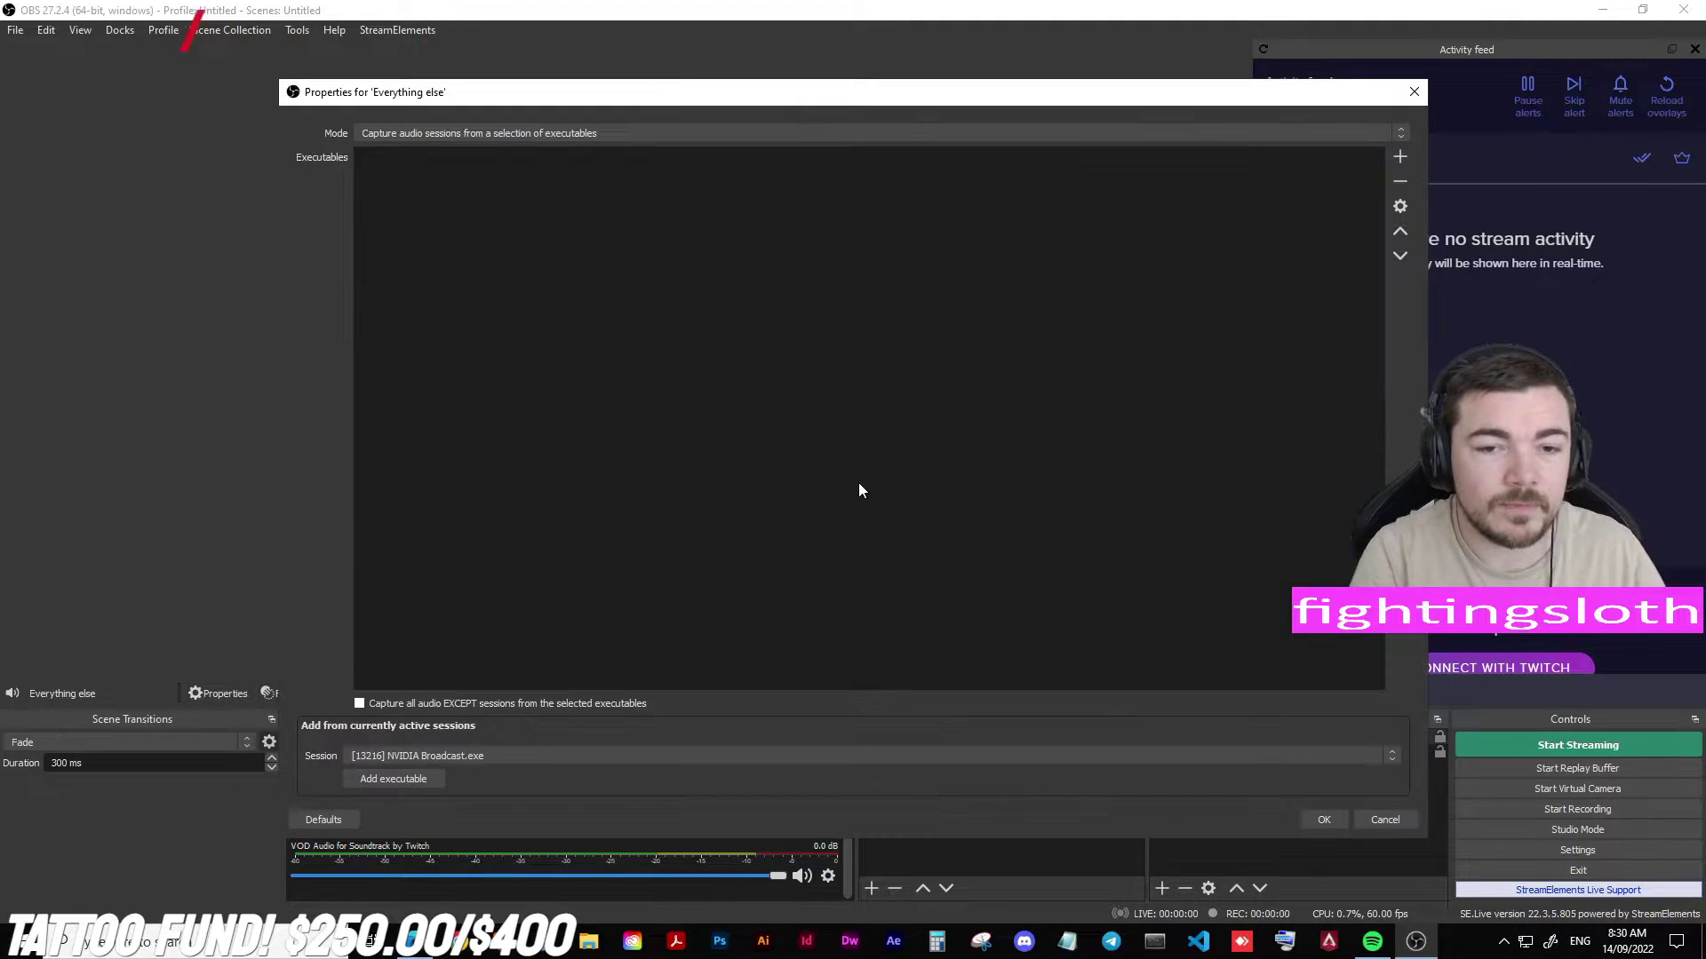
{"action": "left_click", "coordinate": [554, 757]}
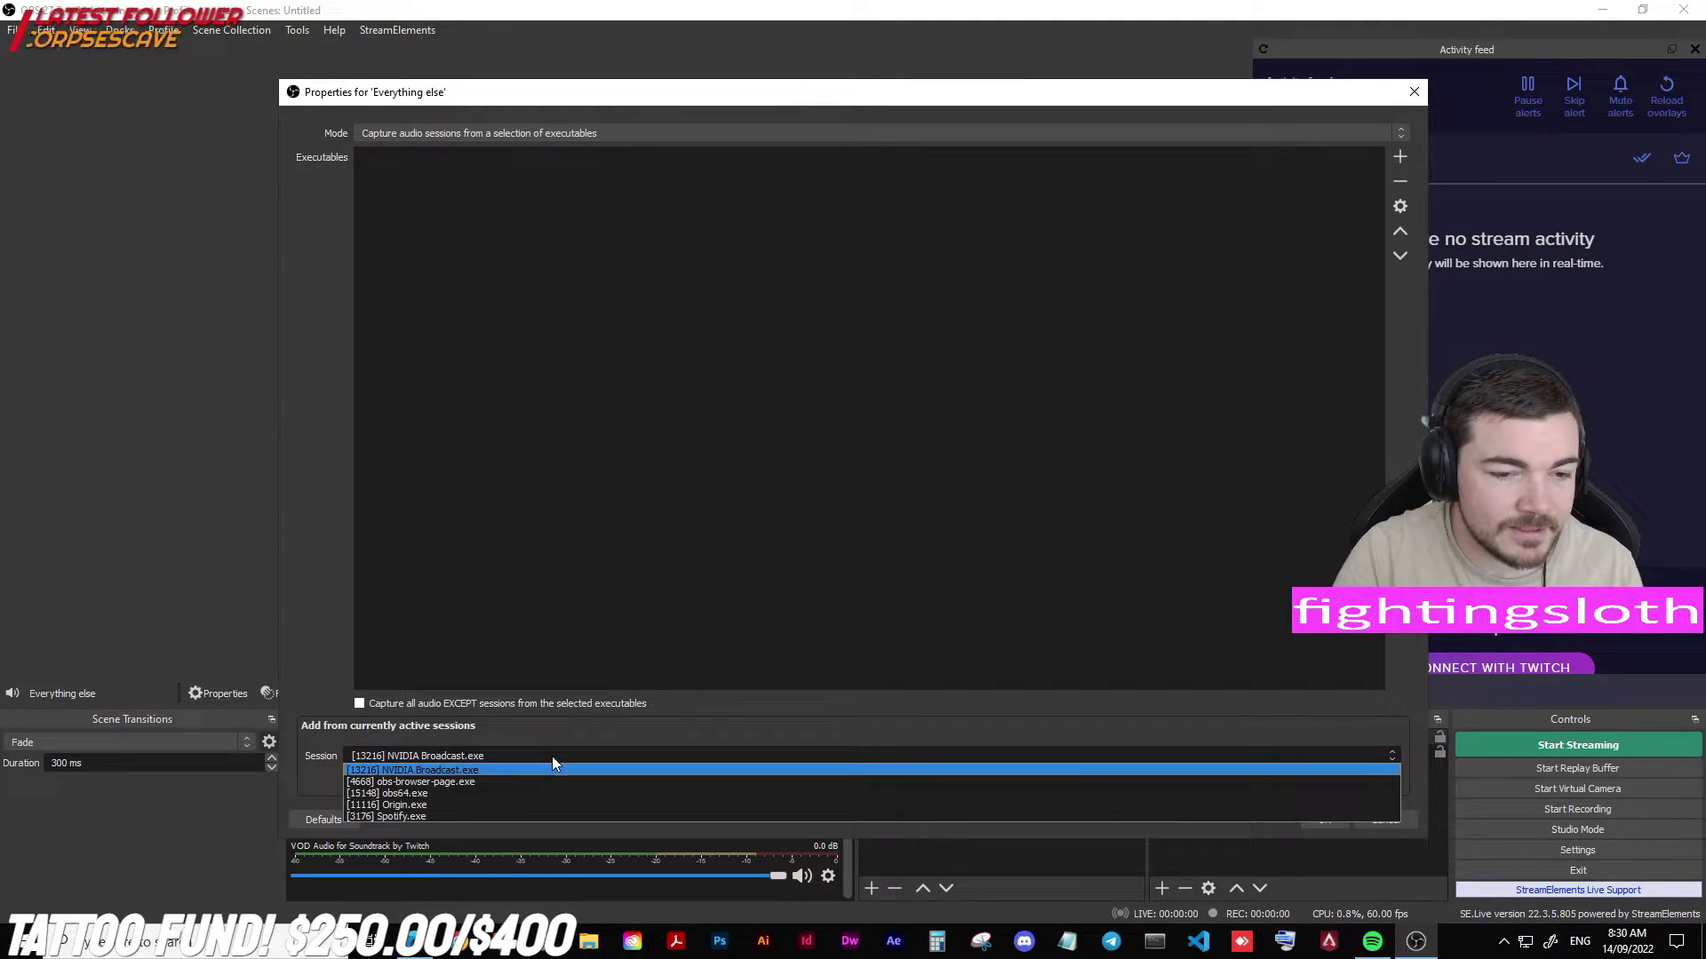
{"action": "left_click", "coordinate": [513, 814]}
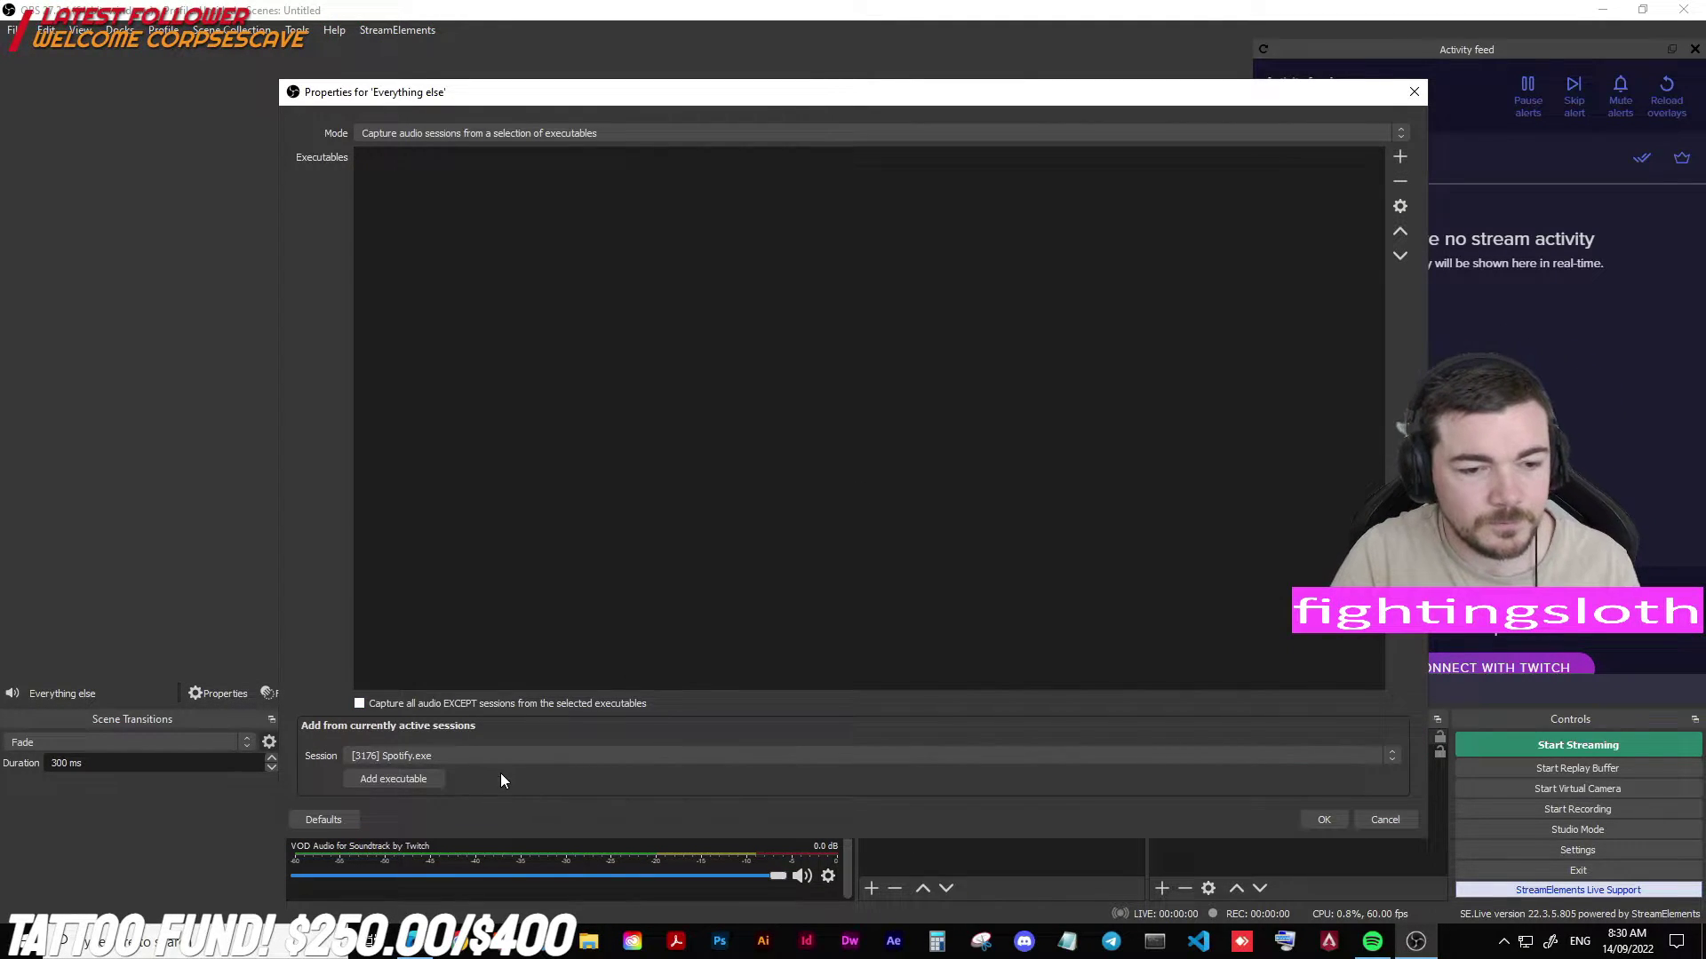
{"action": "left_click", "coordinate": [401, 780]}
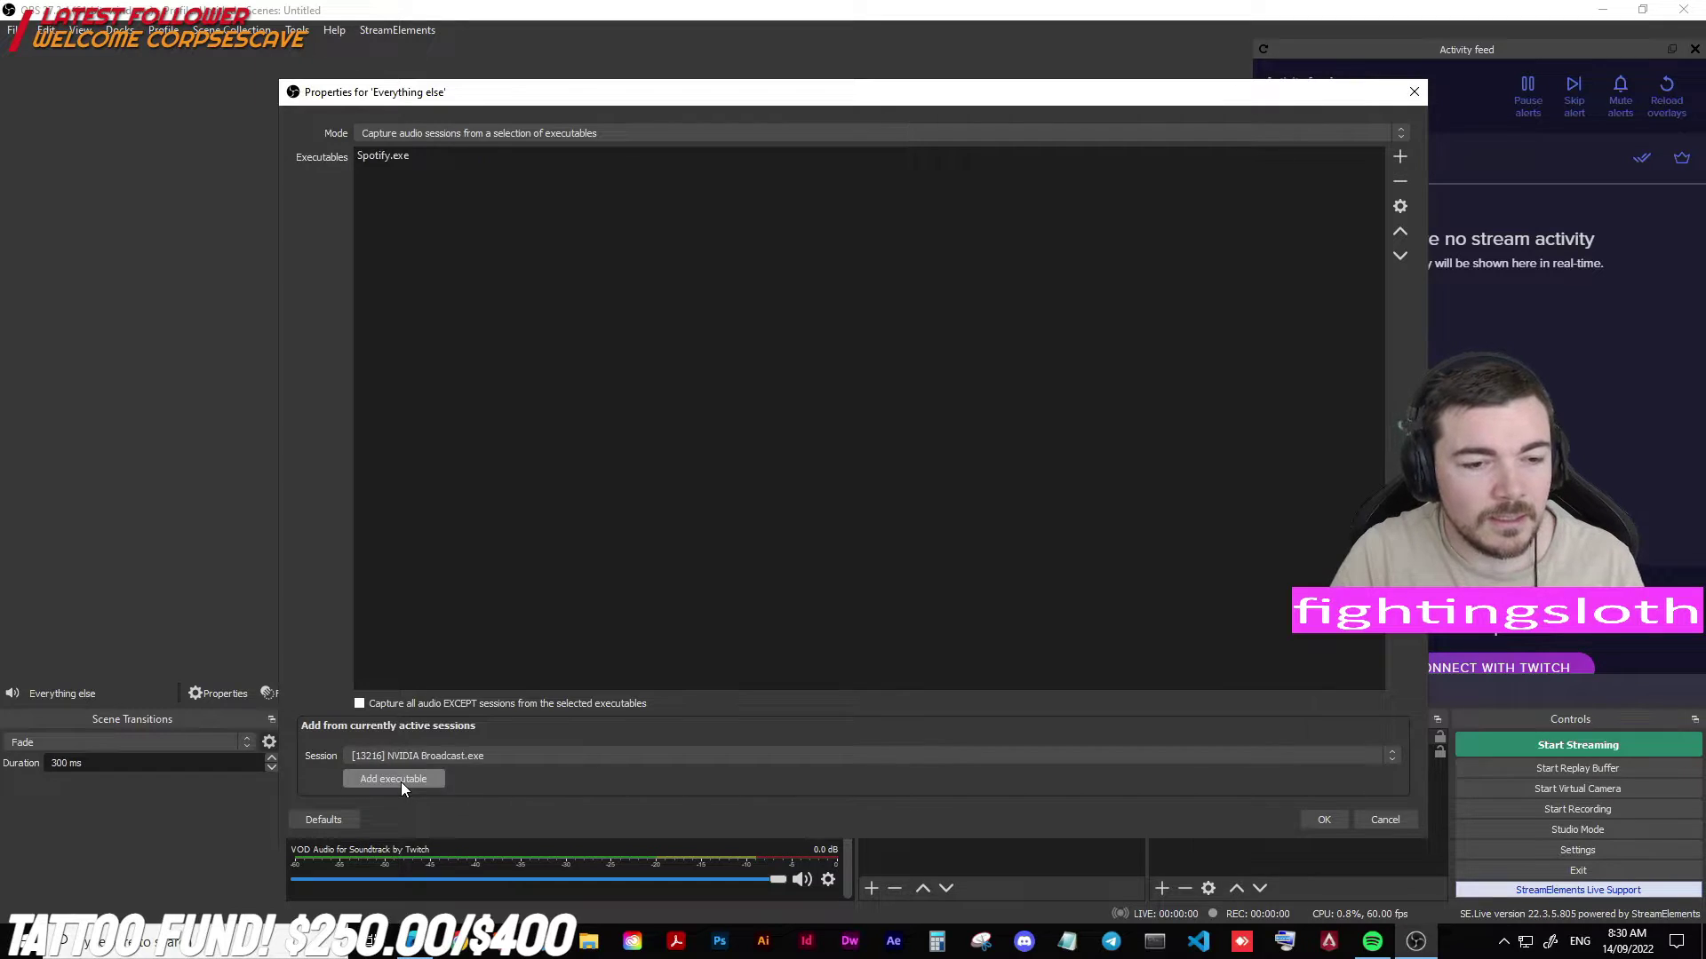
{"action": "left_click", "coordinate": [361, 704]}
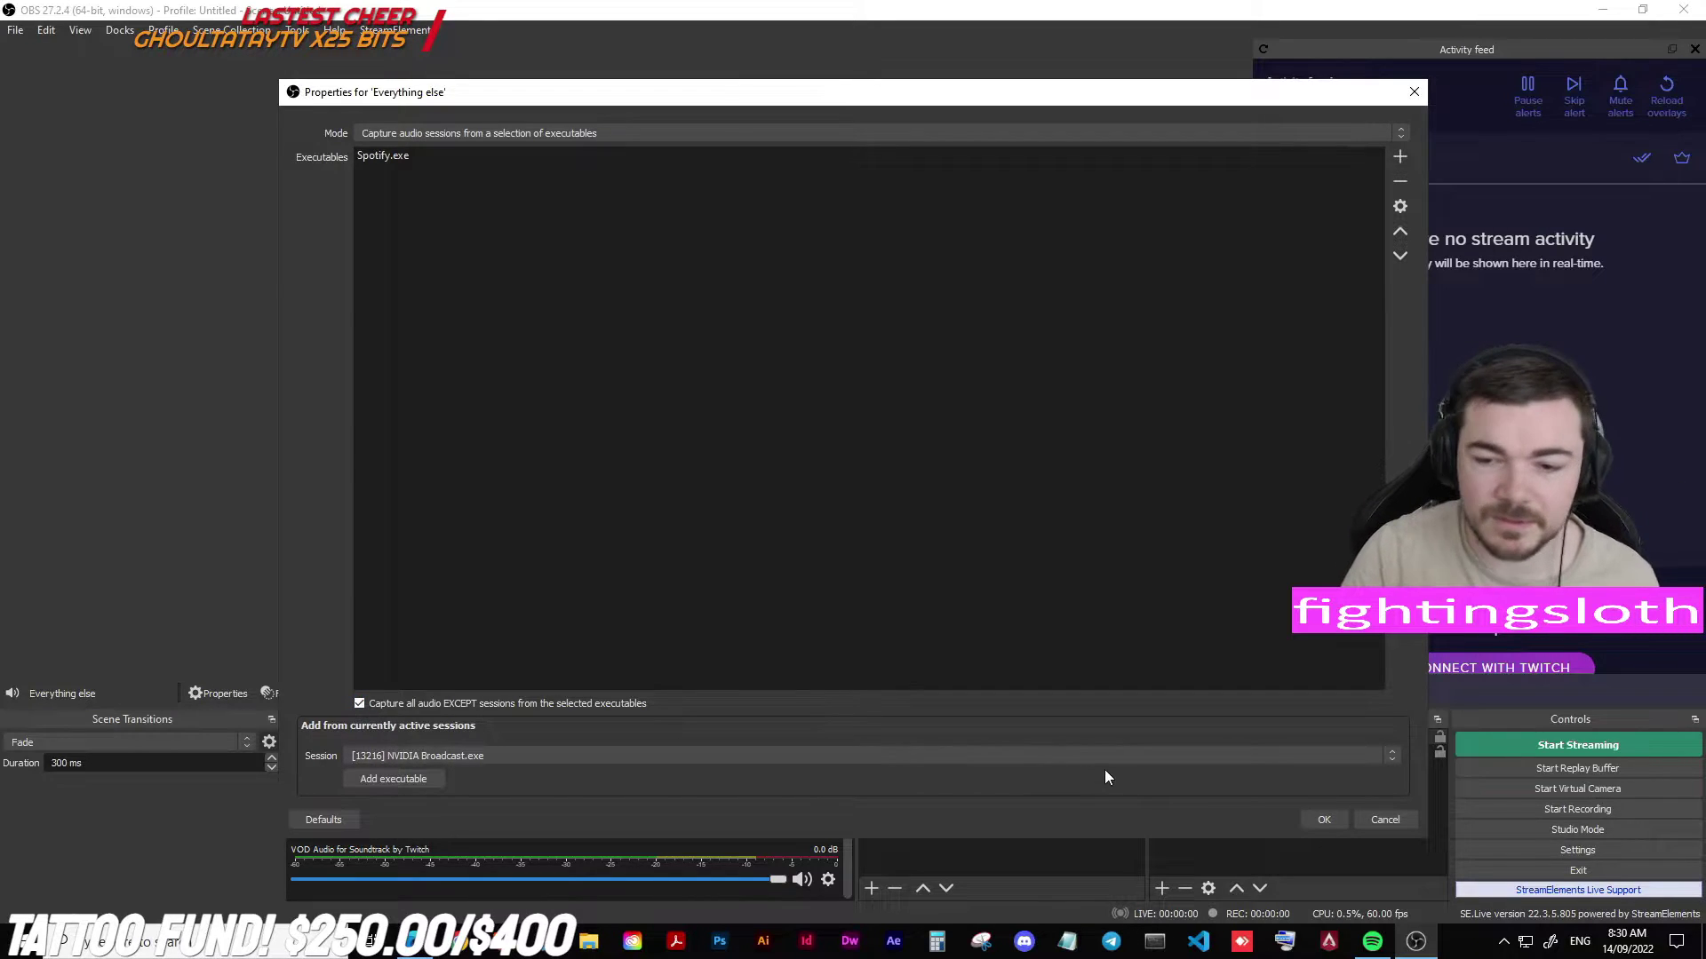
{"action": "left_click", "coordinate": [1319, 817]}
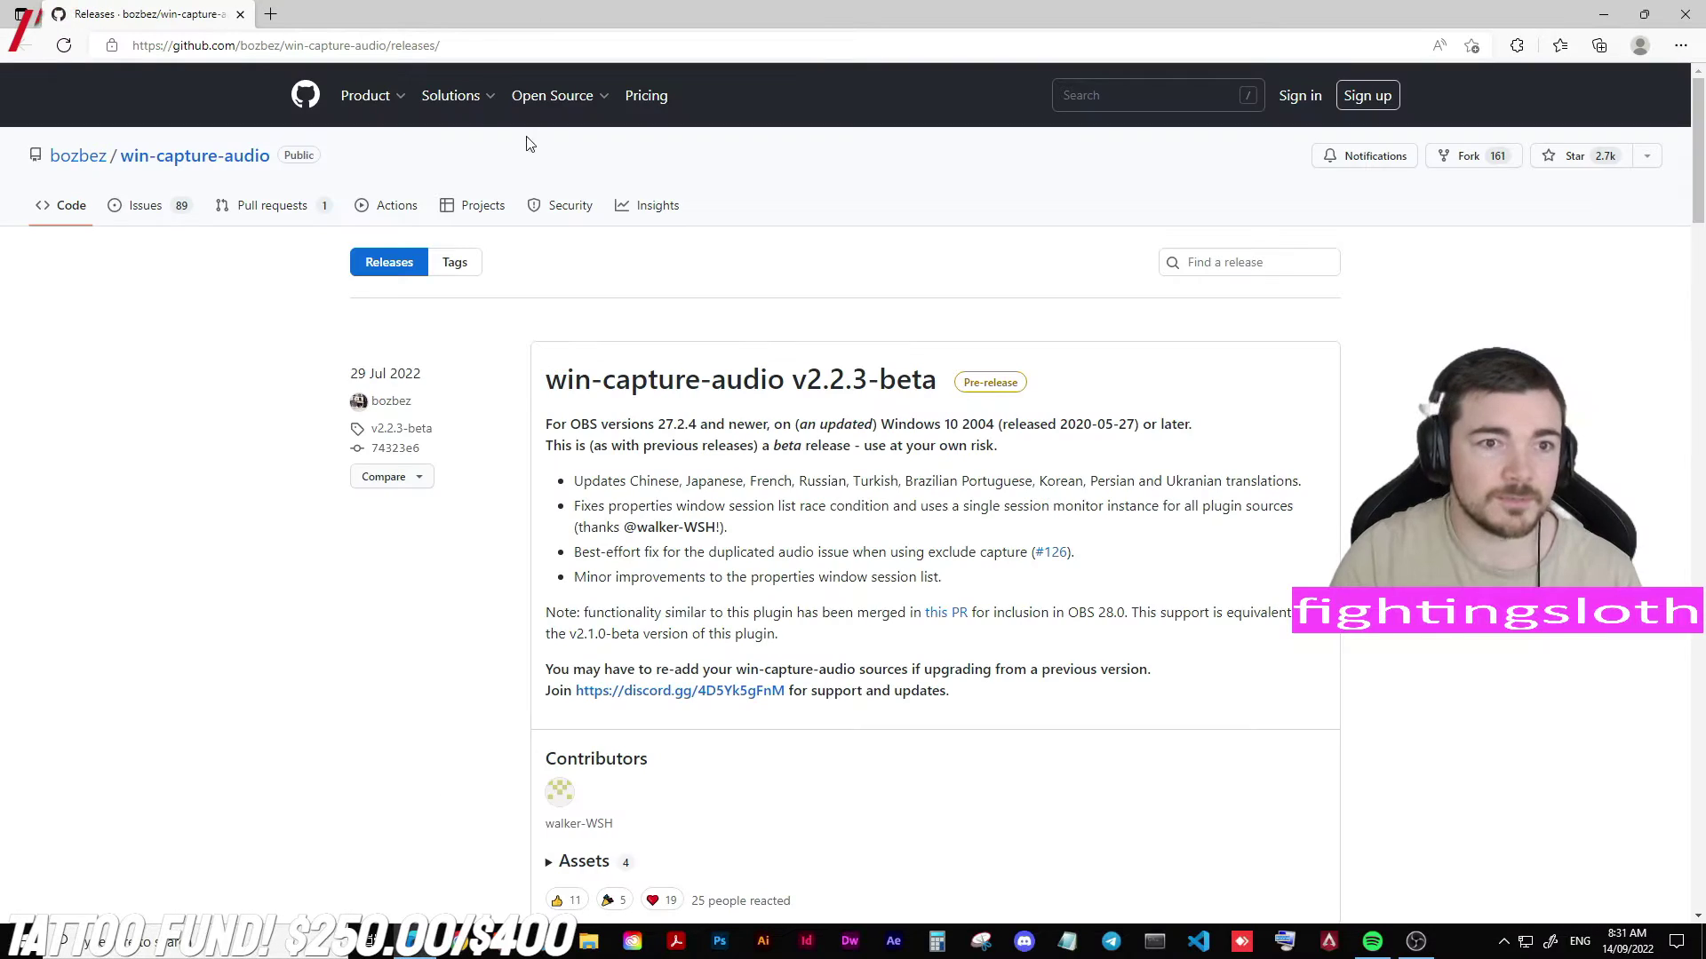
Look over the win-capture-audio releases page, then minimize the browser to return to OBS.
{"action": "left_click", "coordinate": [270, 13]}
{"action": "left_click", "coordinate": [461, 14]}
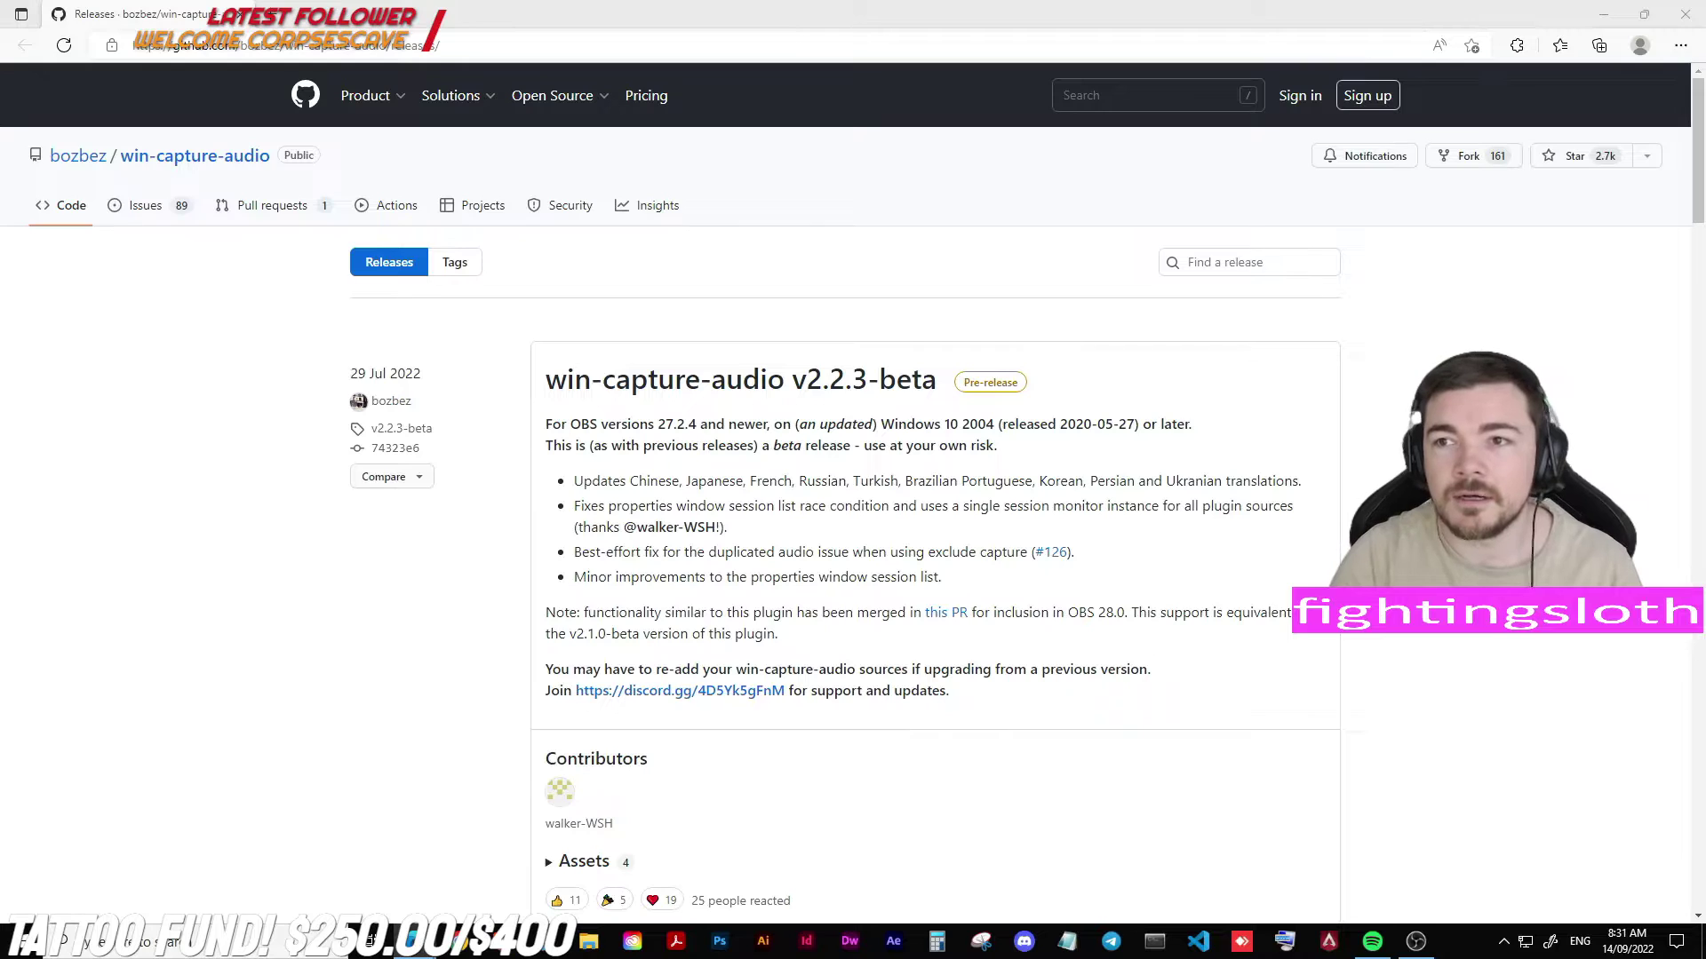
{"action": "left_click", "coordinate": [1604, 14]}
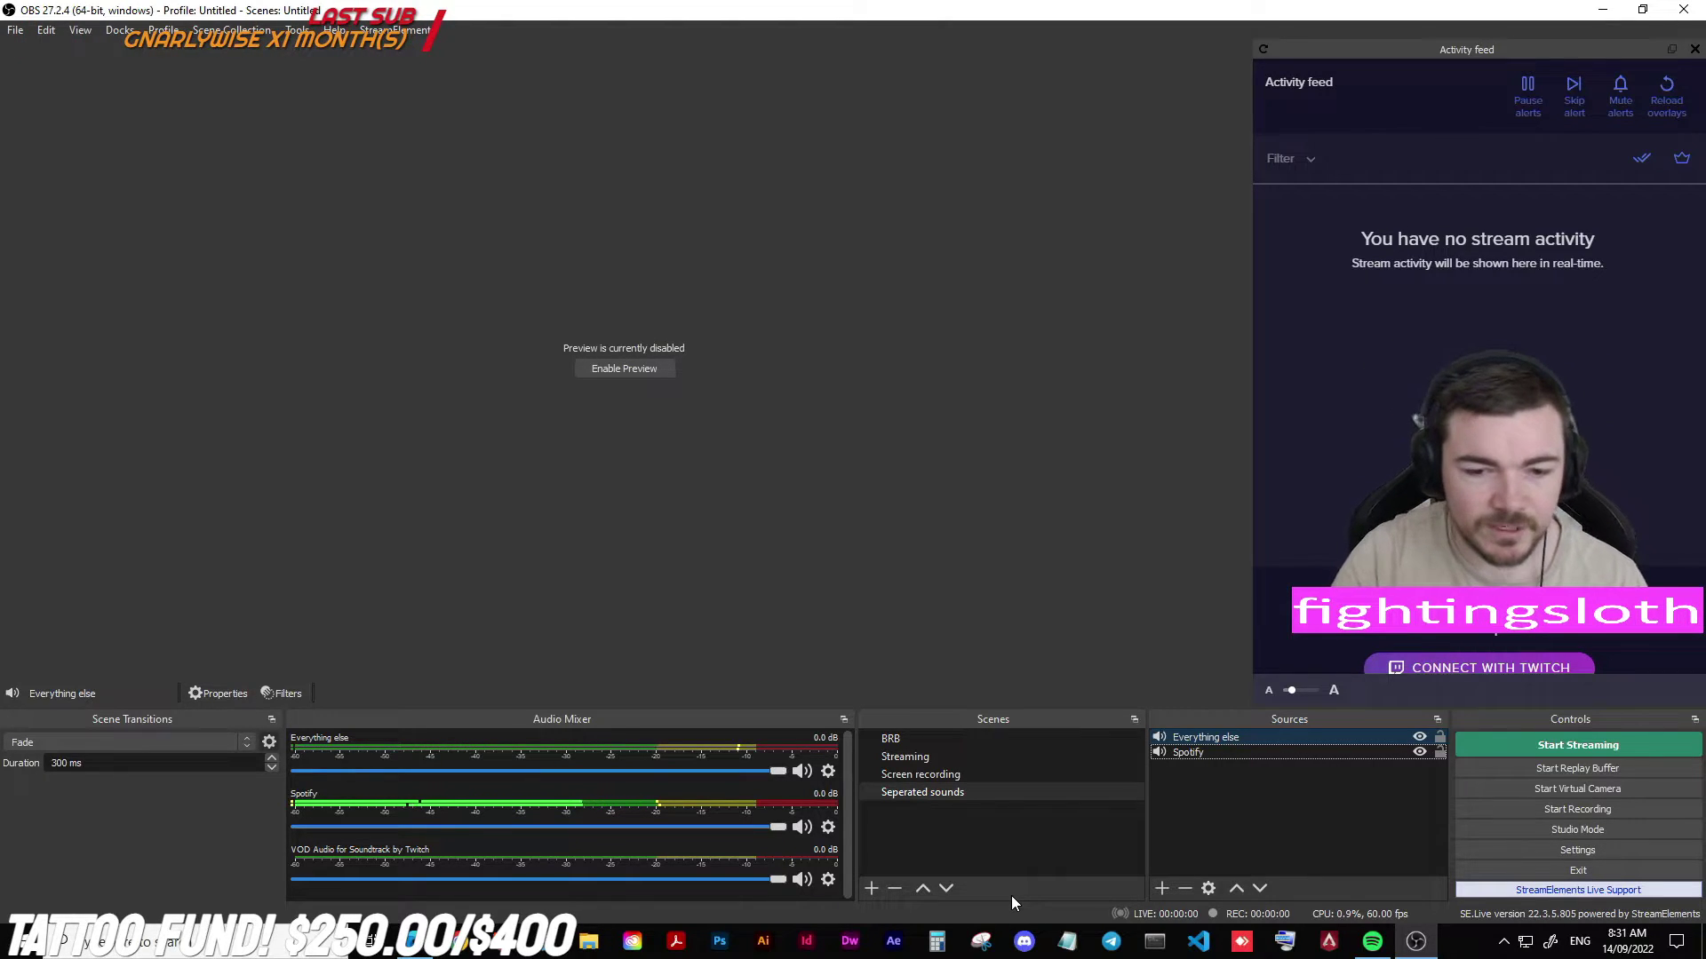
Lower Spotify's playback volume slightly, then bring OBS back in front.
{"action": "left_click", "coordinate": [1372, 941]}
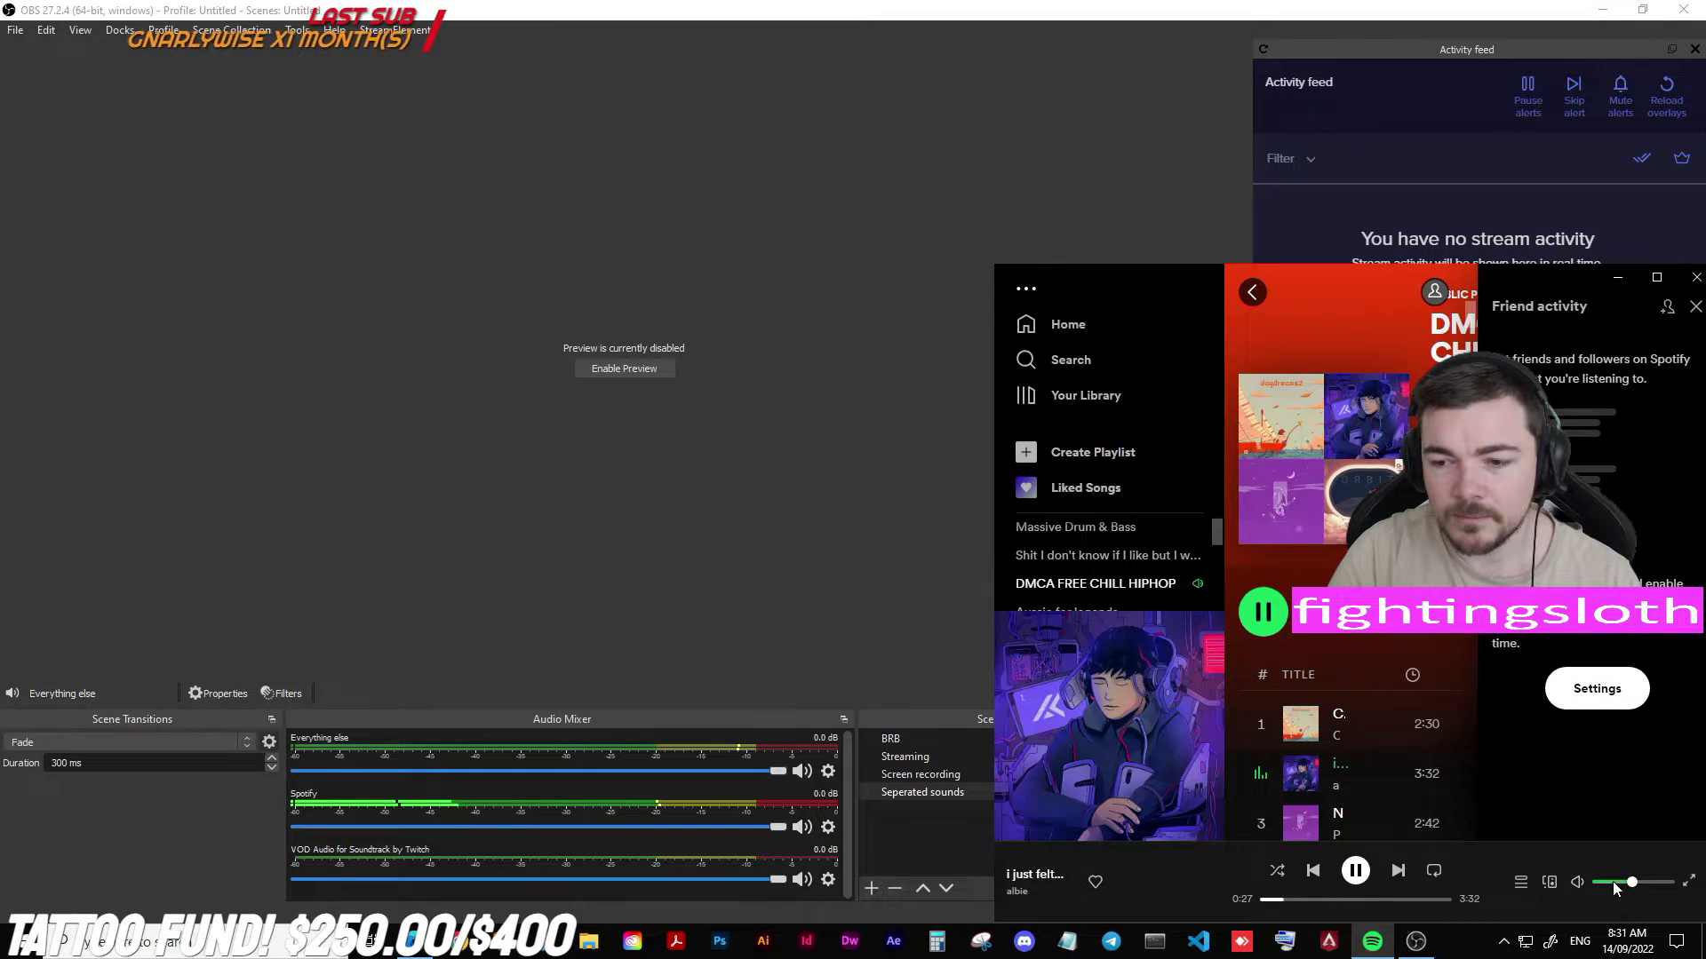
{"action": "left_click_drag", "start_coordinate": [1633, 882], "coordinate": [1618, 891]}
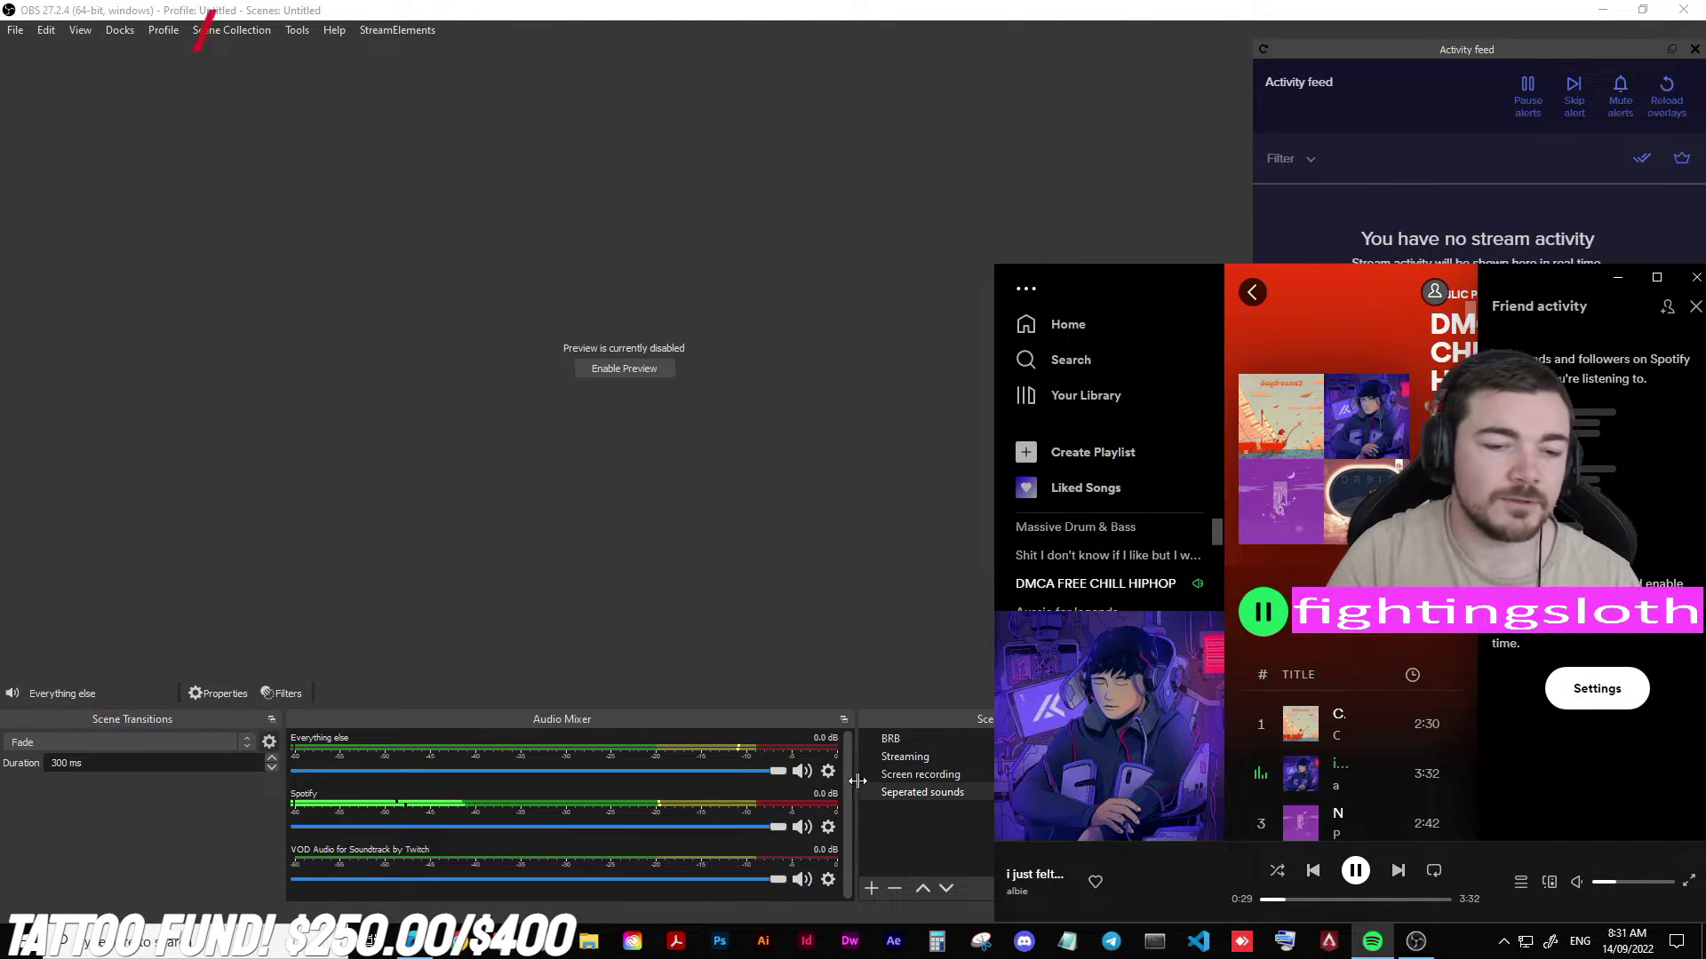
{"action": "left_click", "coordinate": [696, 561]}
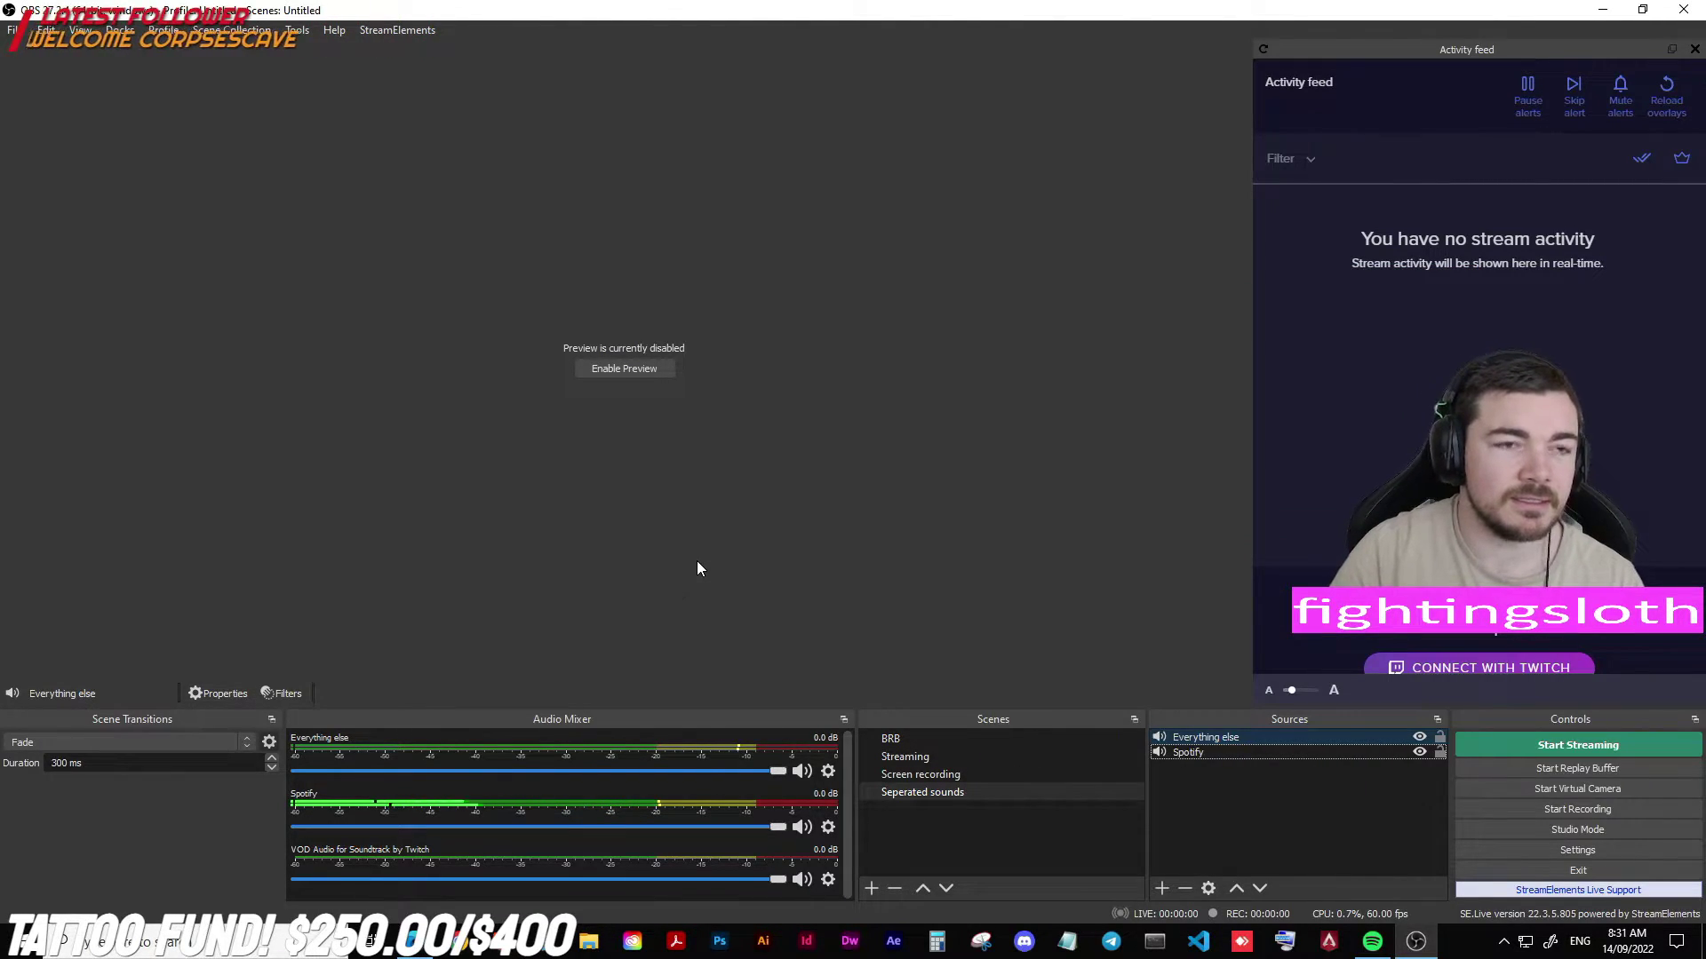
{"action": "left_click", "coordinate": [12, 29]}
Enable the Twitch VOD Track in the Output streaming settings and save them.
{"action": "left_click", "coordinate": [26, 95]}
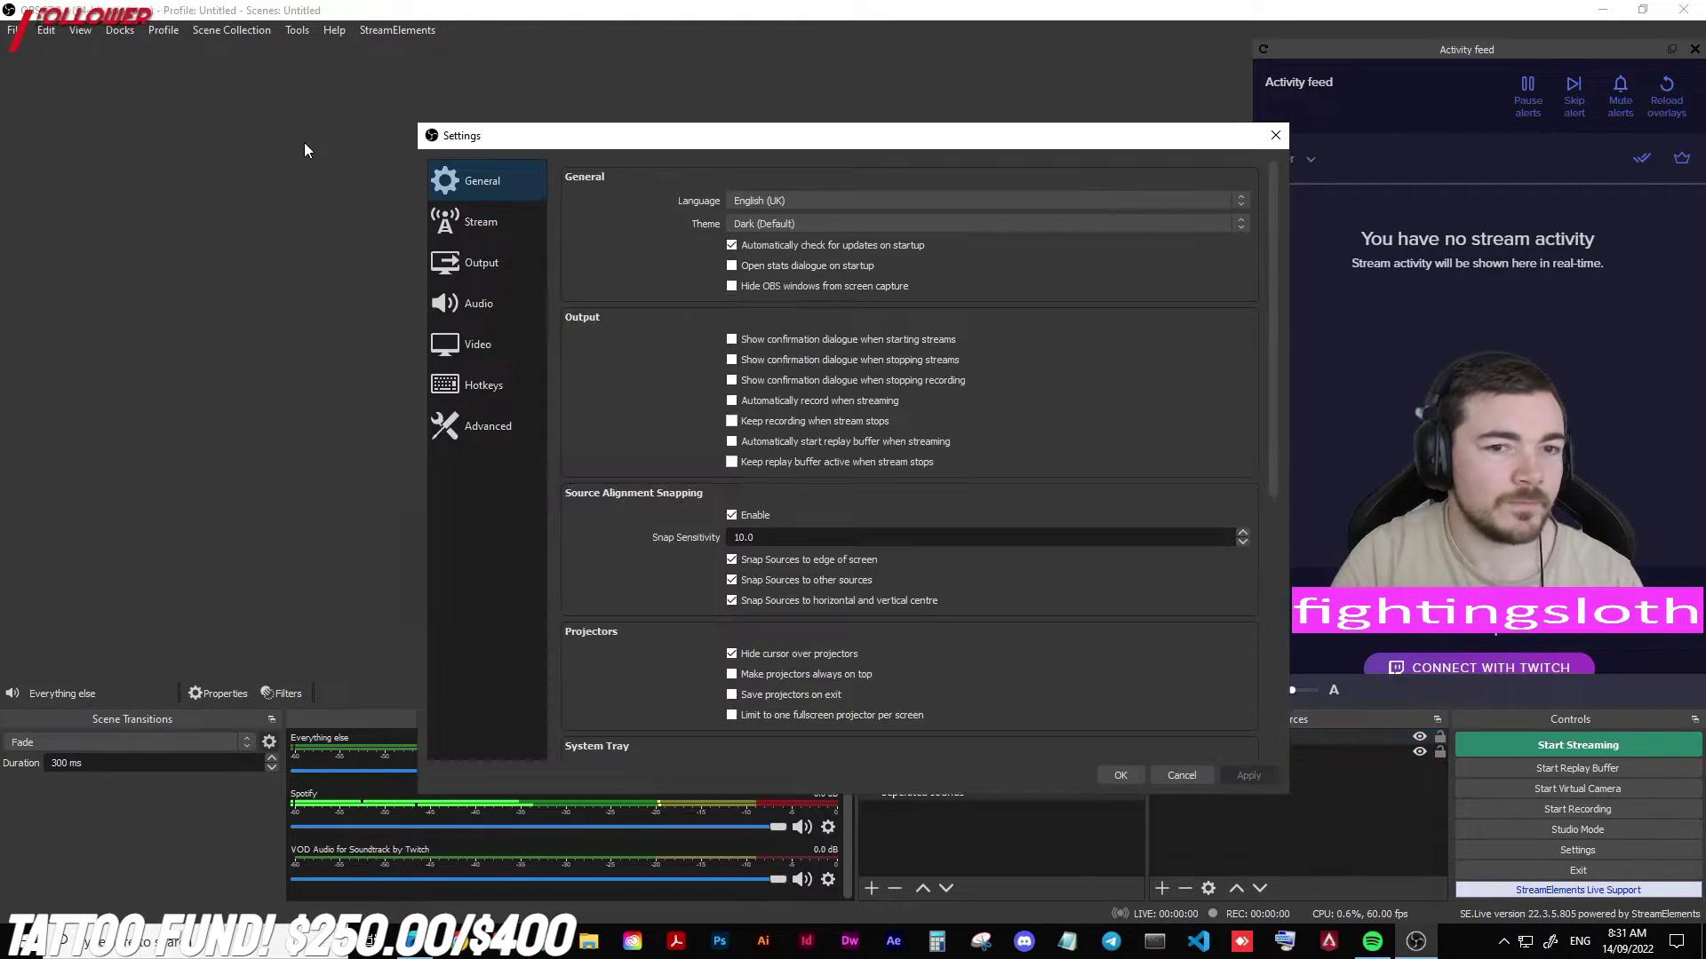
{"action": "left_click", "coordinate": [487, 271]}
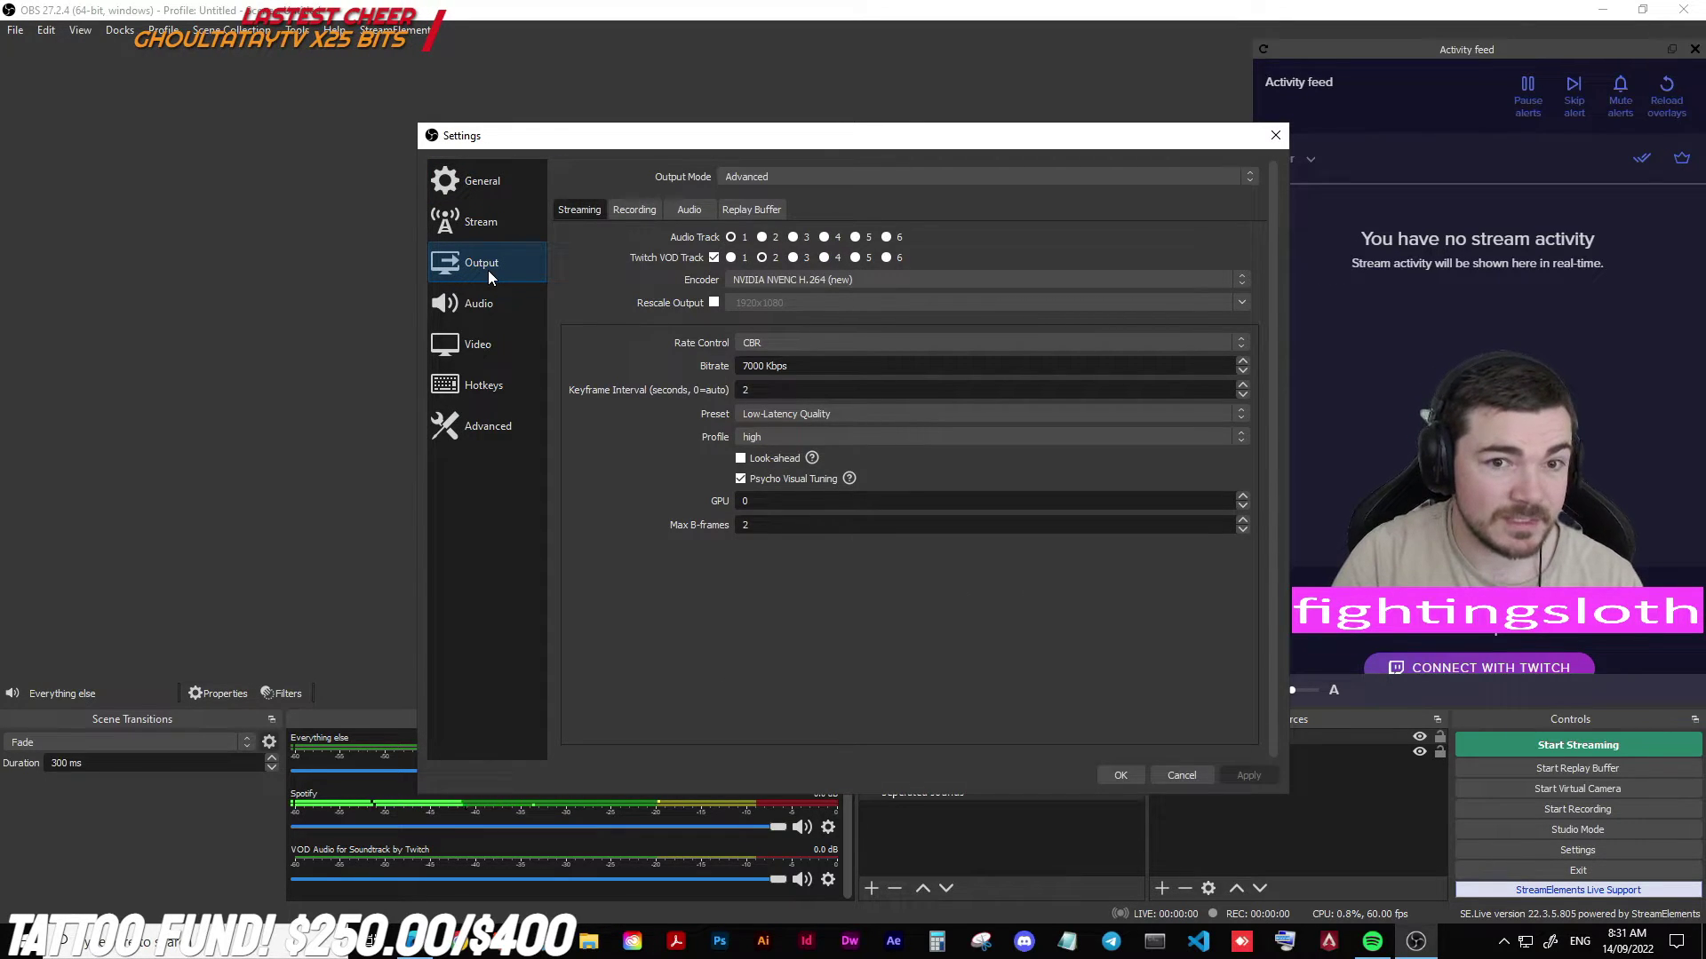
{"action": "left_click", "coordinate": [713, 258]}
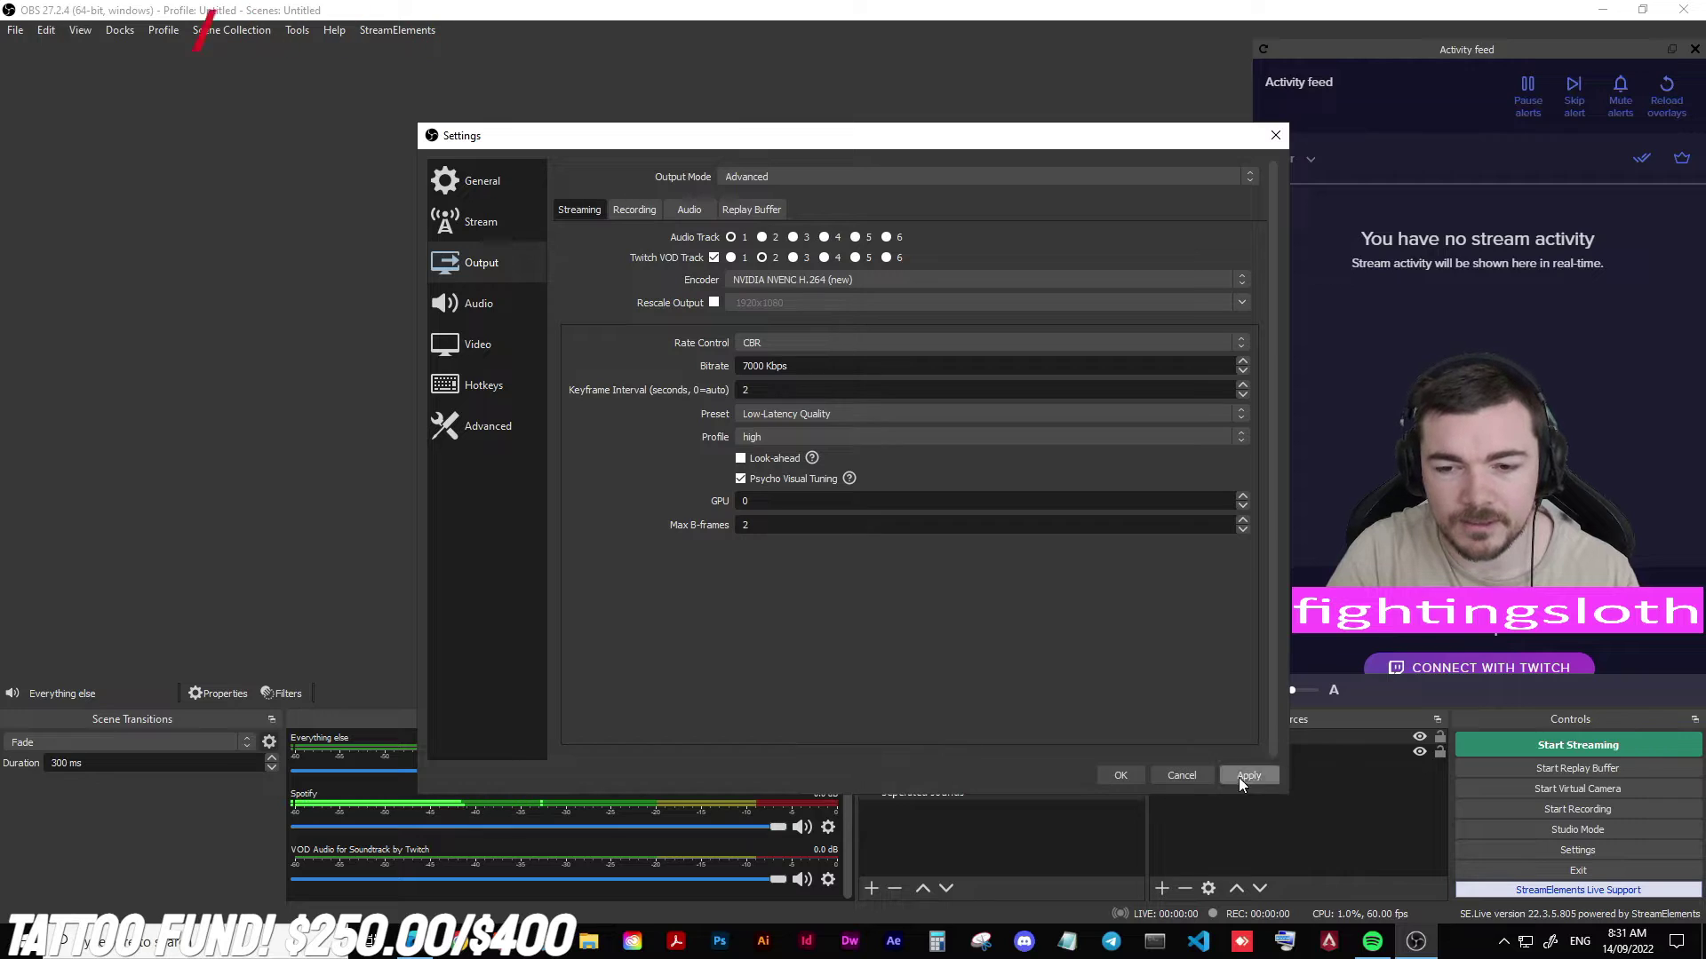
{"action": "left_click", "coordinate": [1134, 780]}
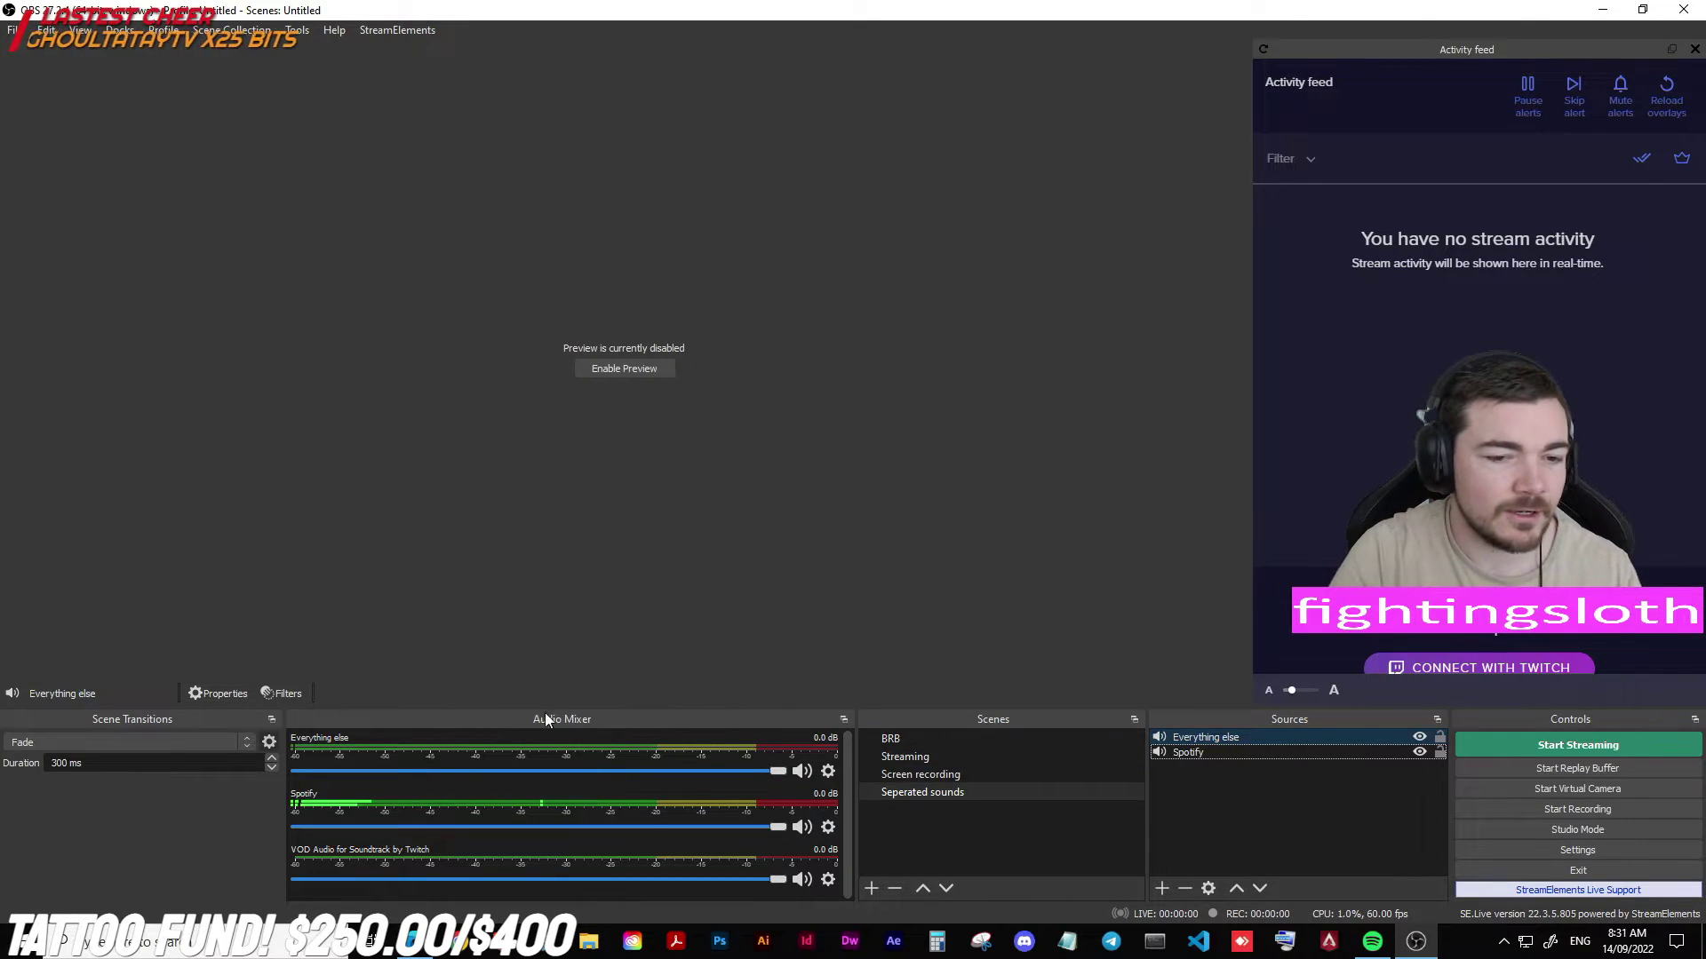
In Advanced Audio Properties, take Spotify off audio track 2, the Twitch VOD track.
{"action": "right_click", "coordinate": [589, 781]}
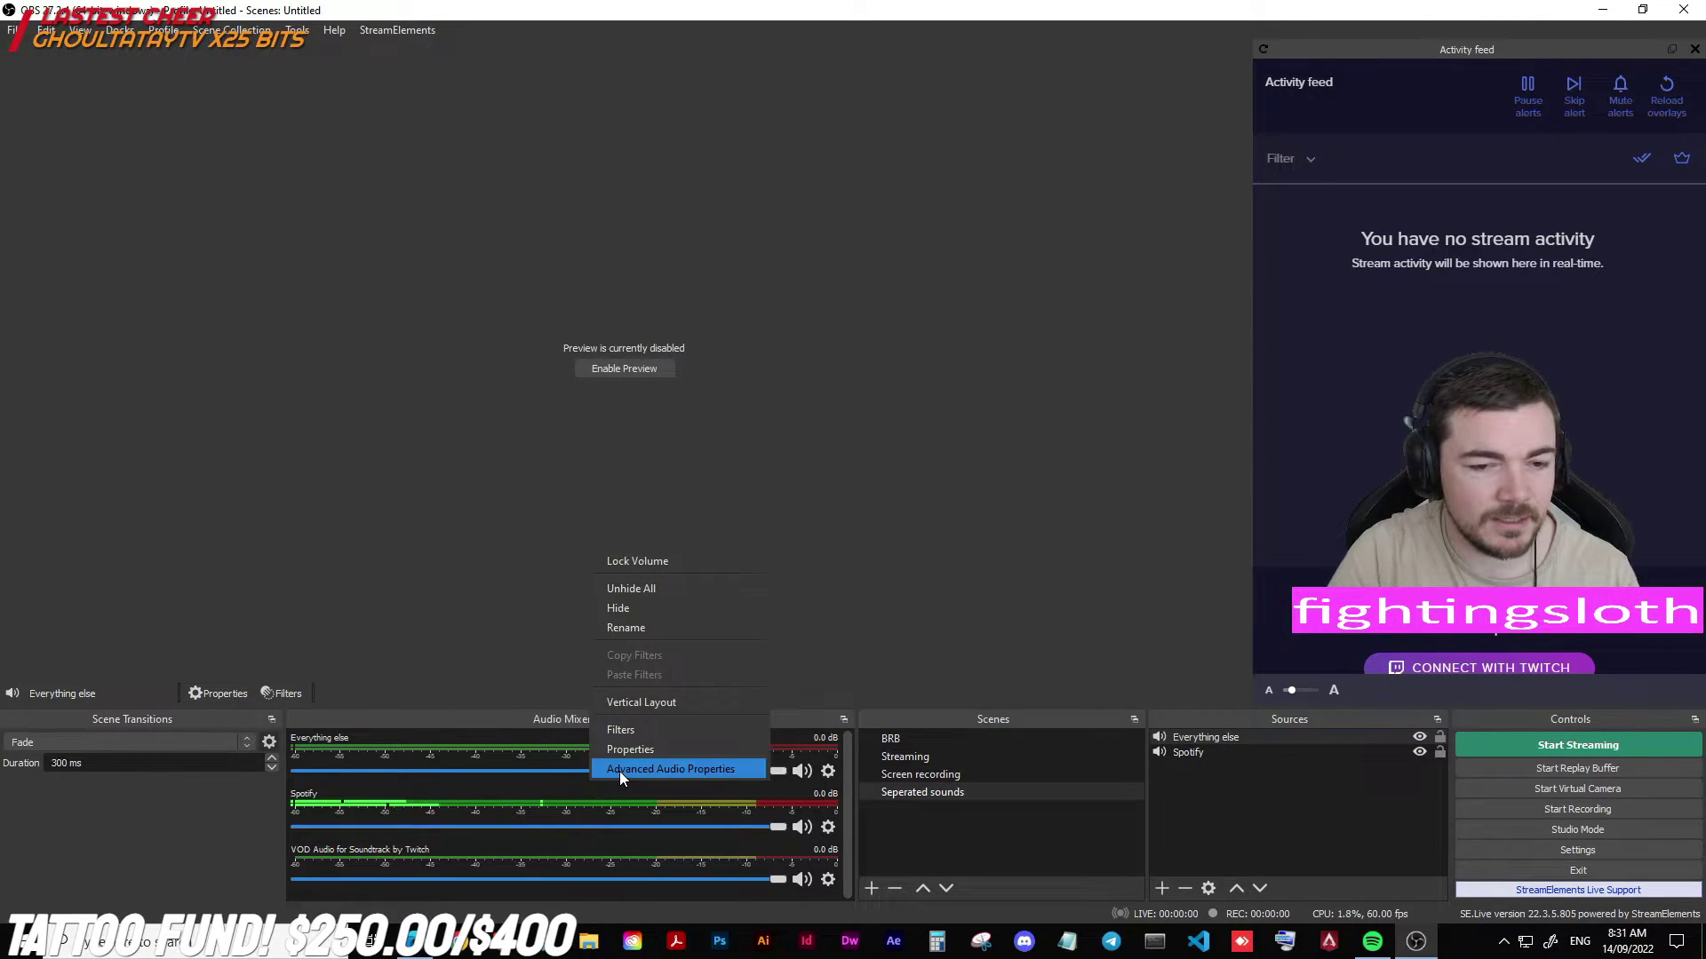
{"action": "left_click", "coordinate": [620, 769]}
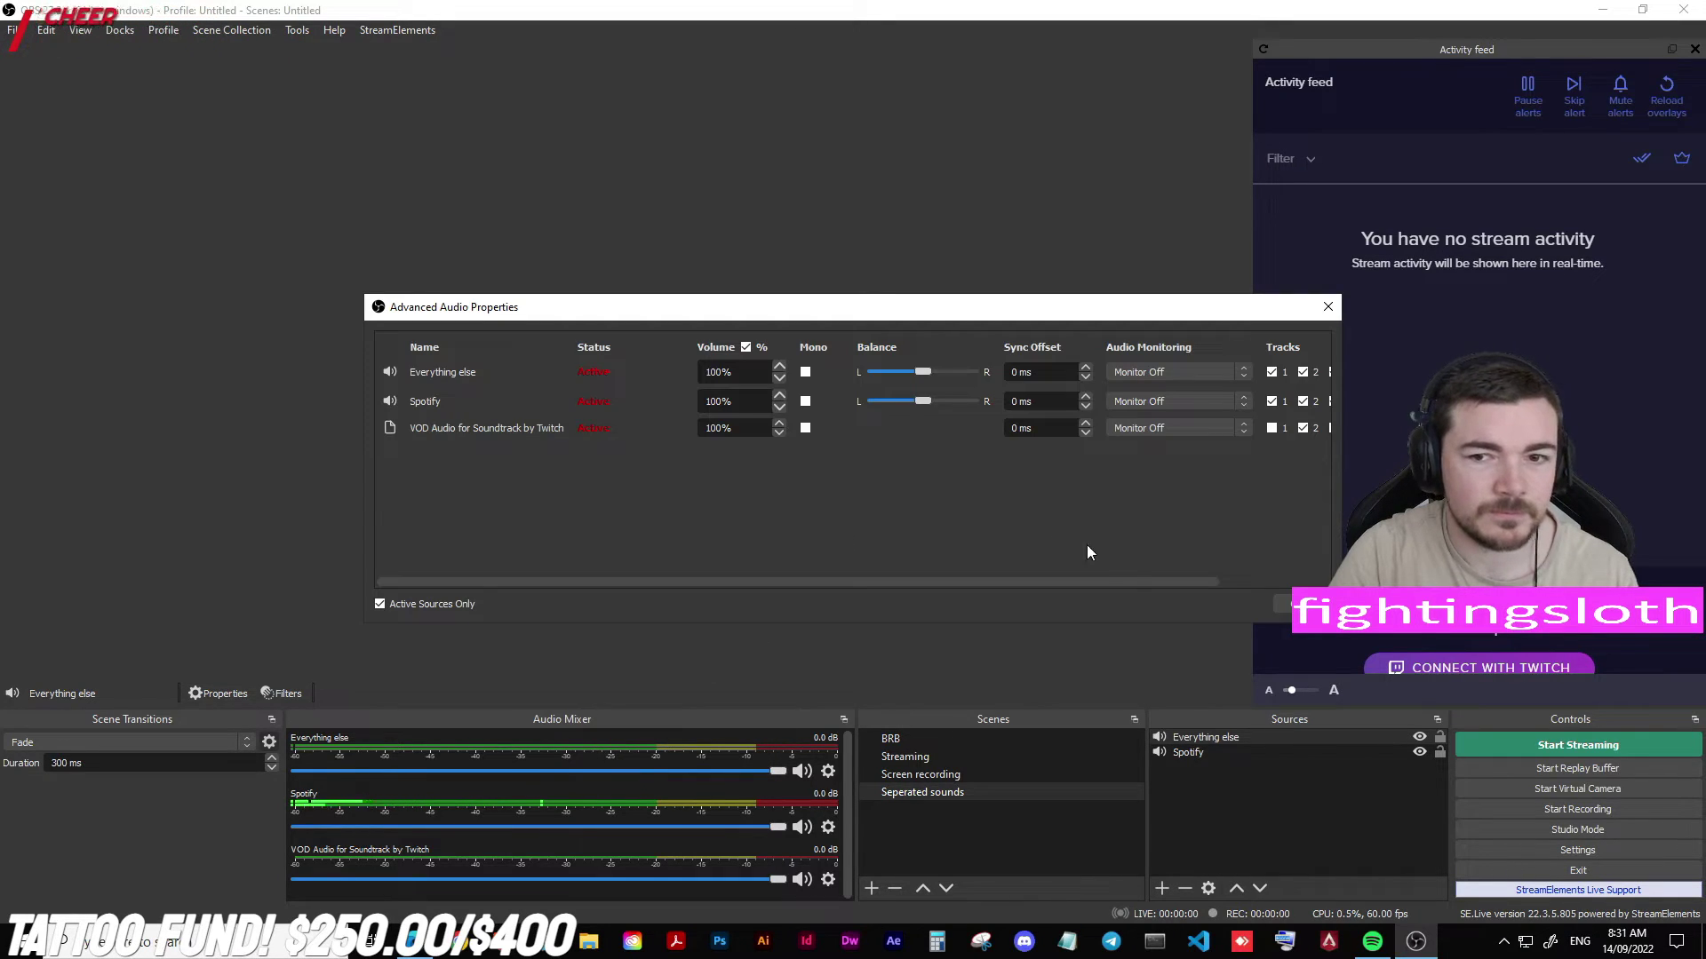
{"action": "left_click_drag", "start_coordinate": [1027, 583], "coordinate": [1249, 568]}
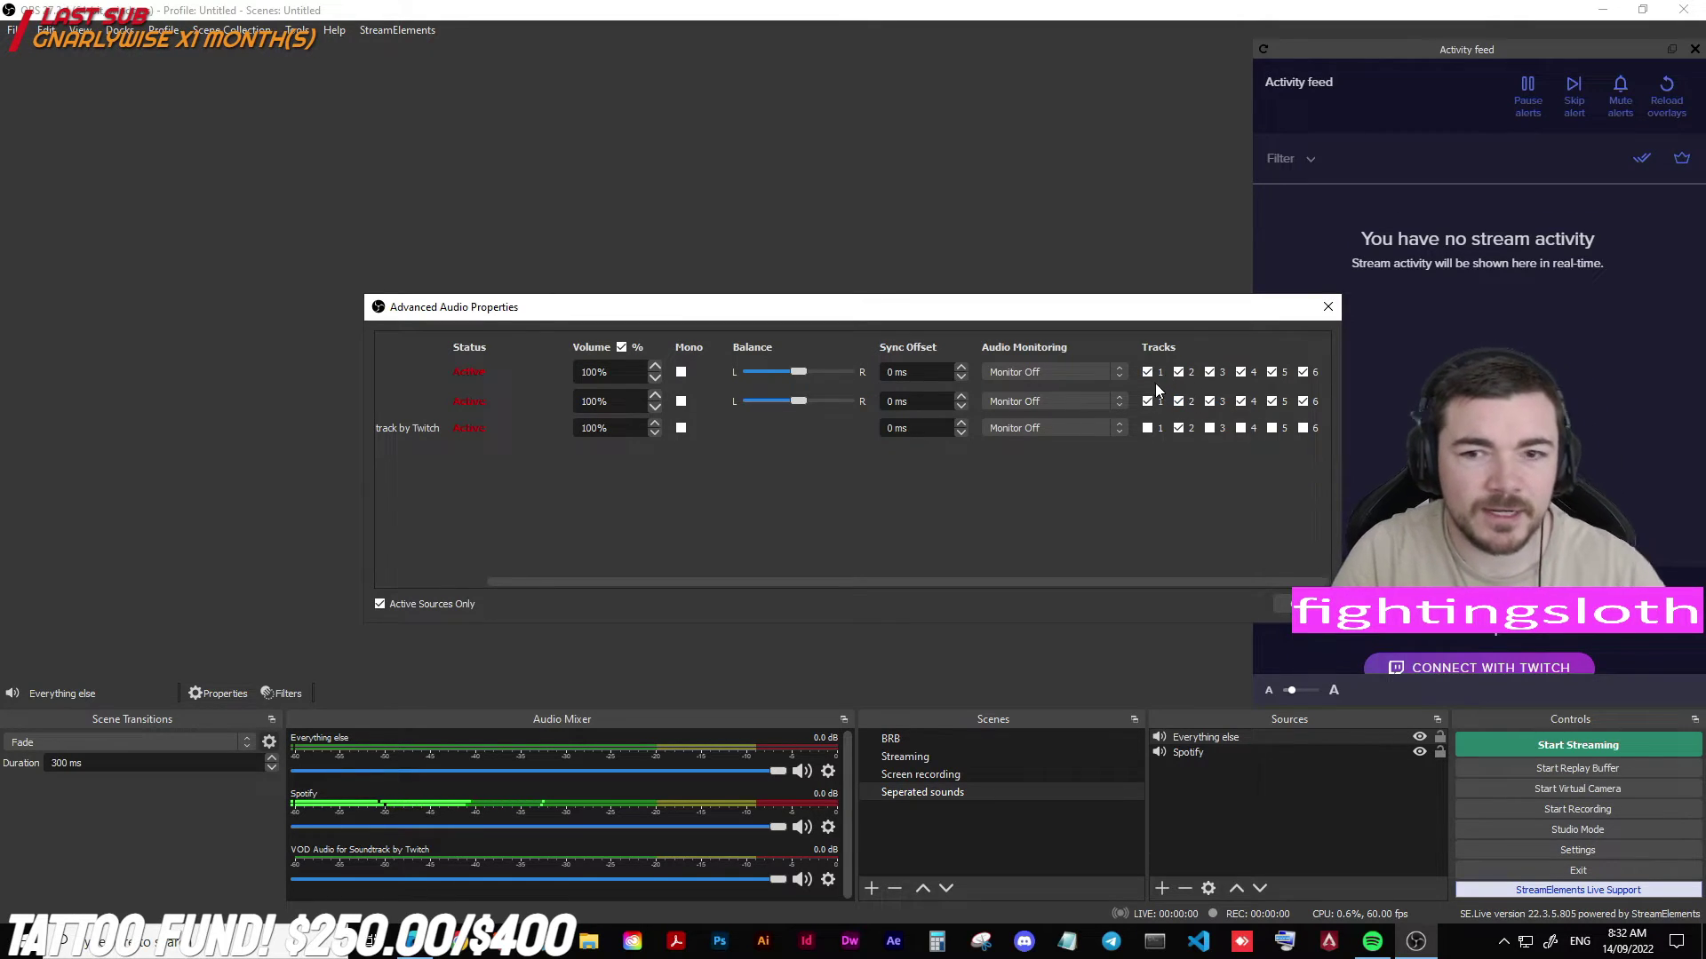
{"action": "left_click_drag", "start_coordinate": [1008, 582], "coordinate": [897, 586]}
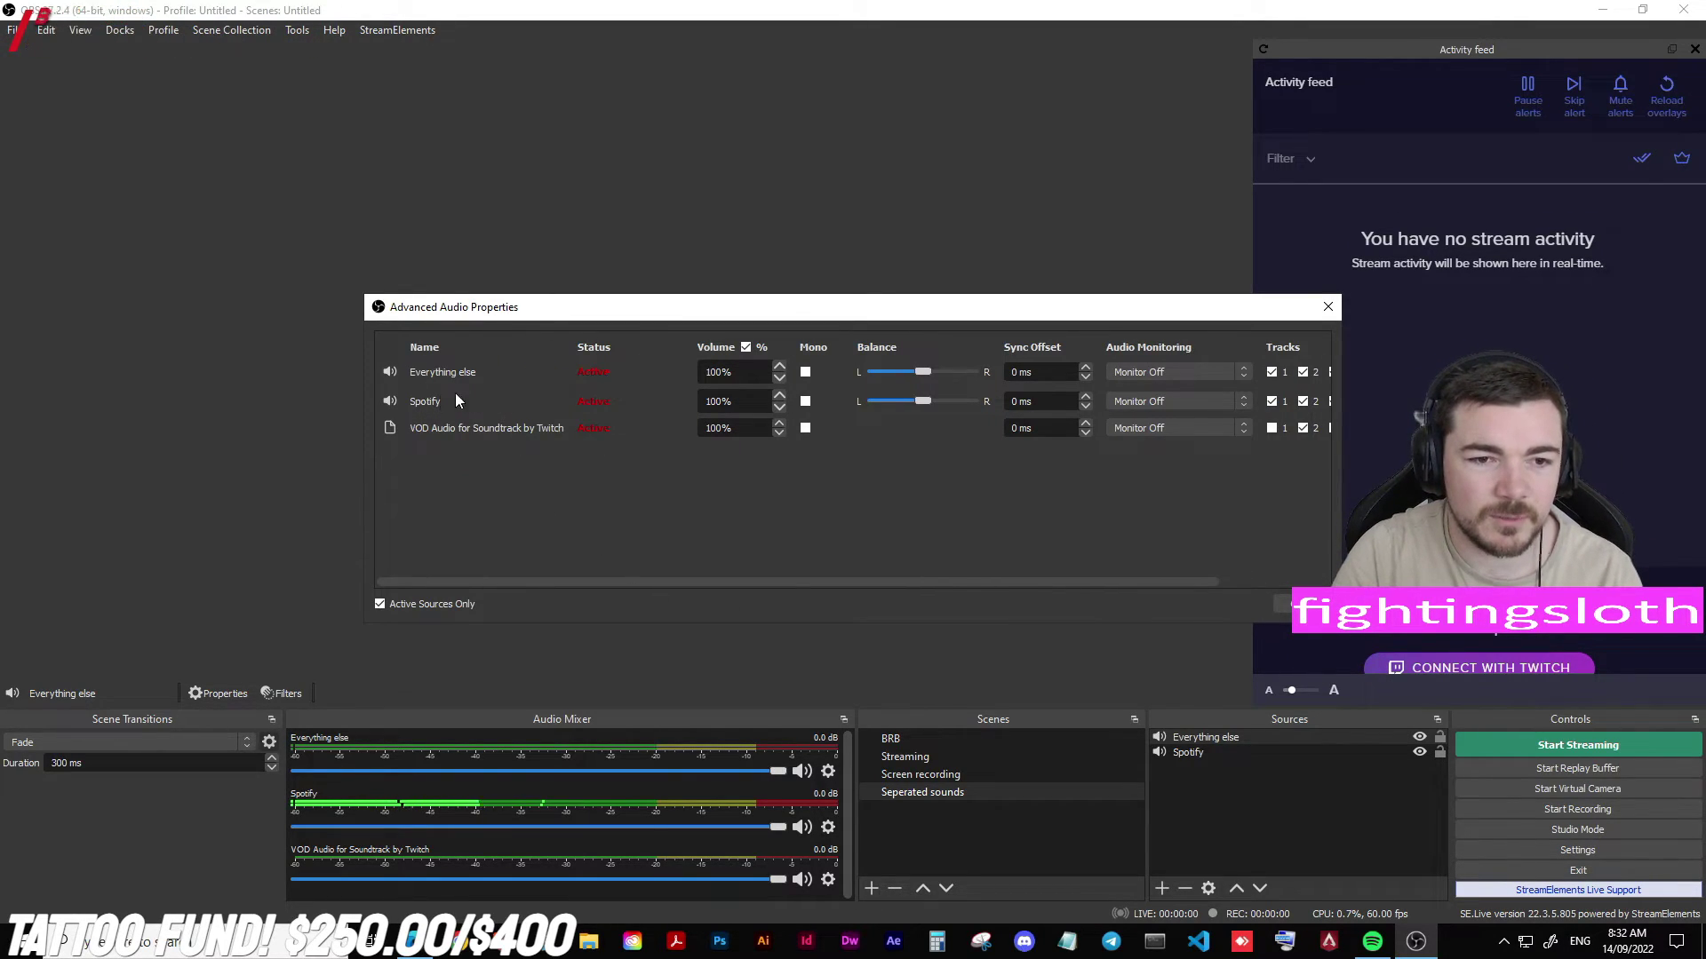
{"action": "left_click_drag", "start_coordinate": [749, 583], "coordinate": [1009, 567]}
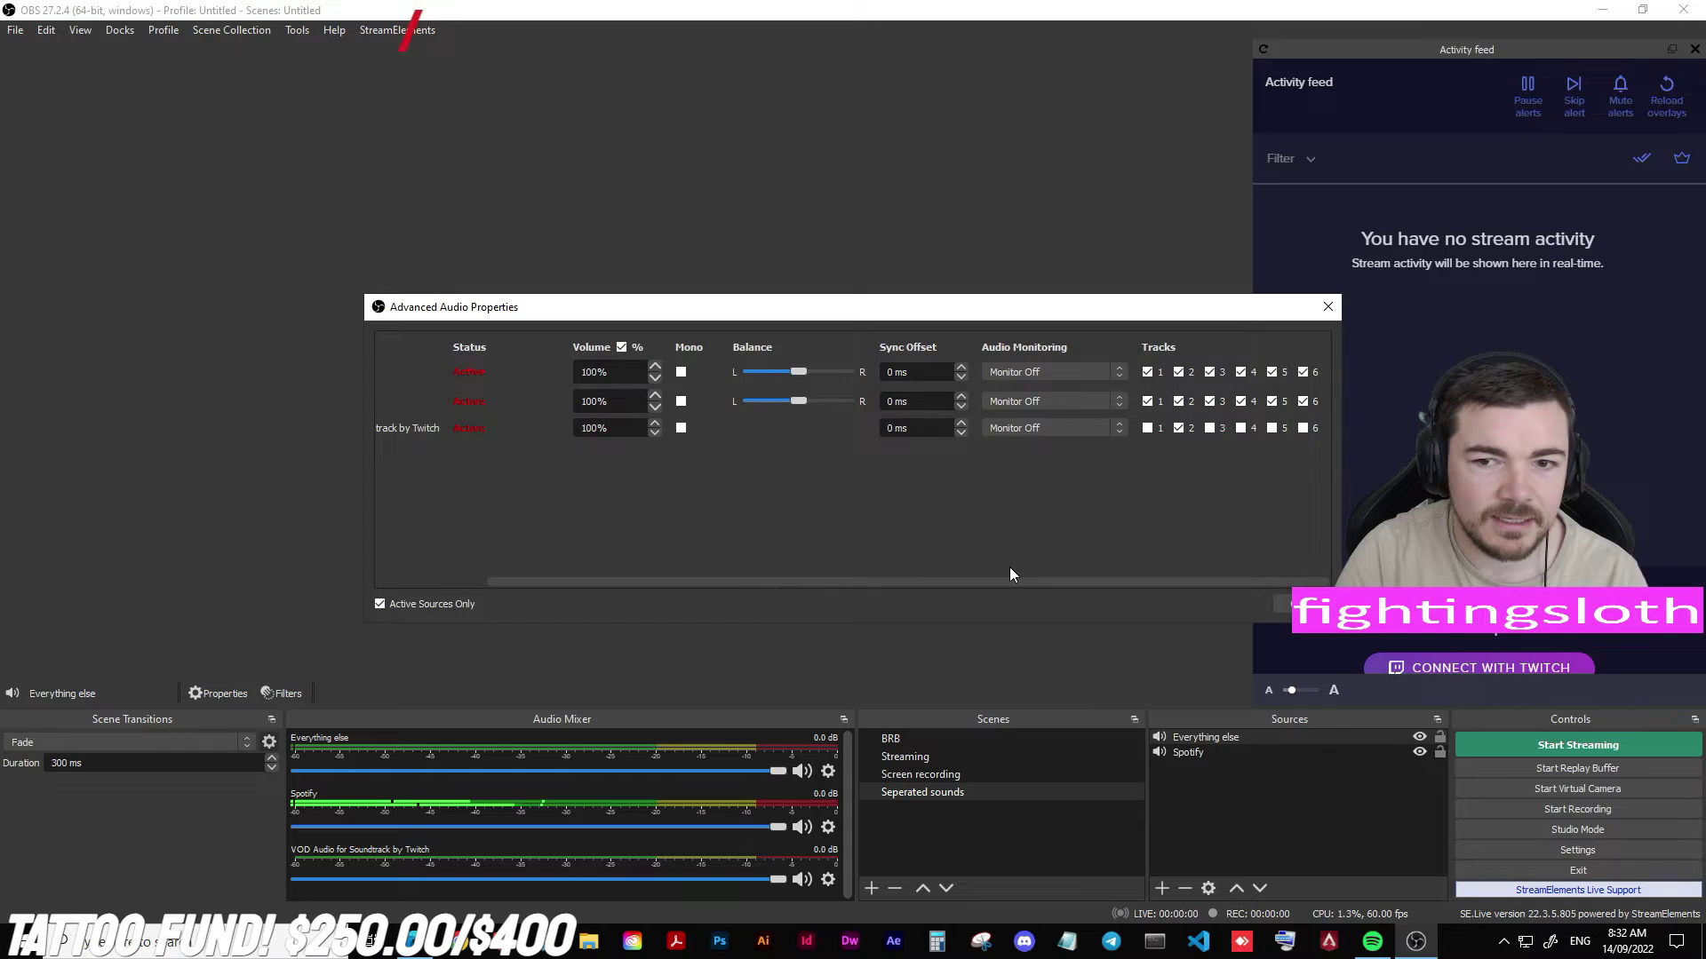
{"action": "left_click", "coordinate": [1157, 402]}
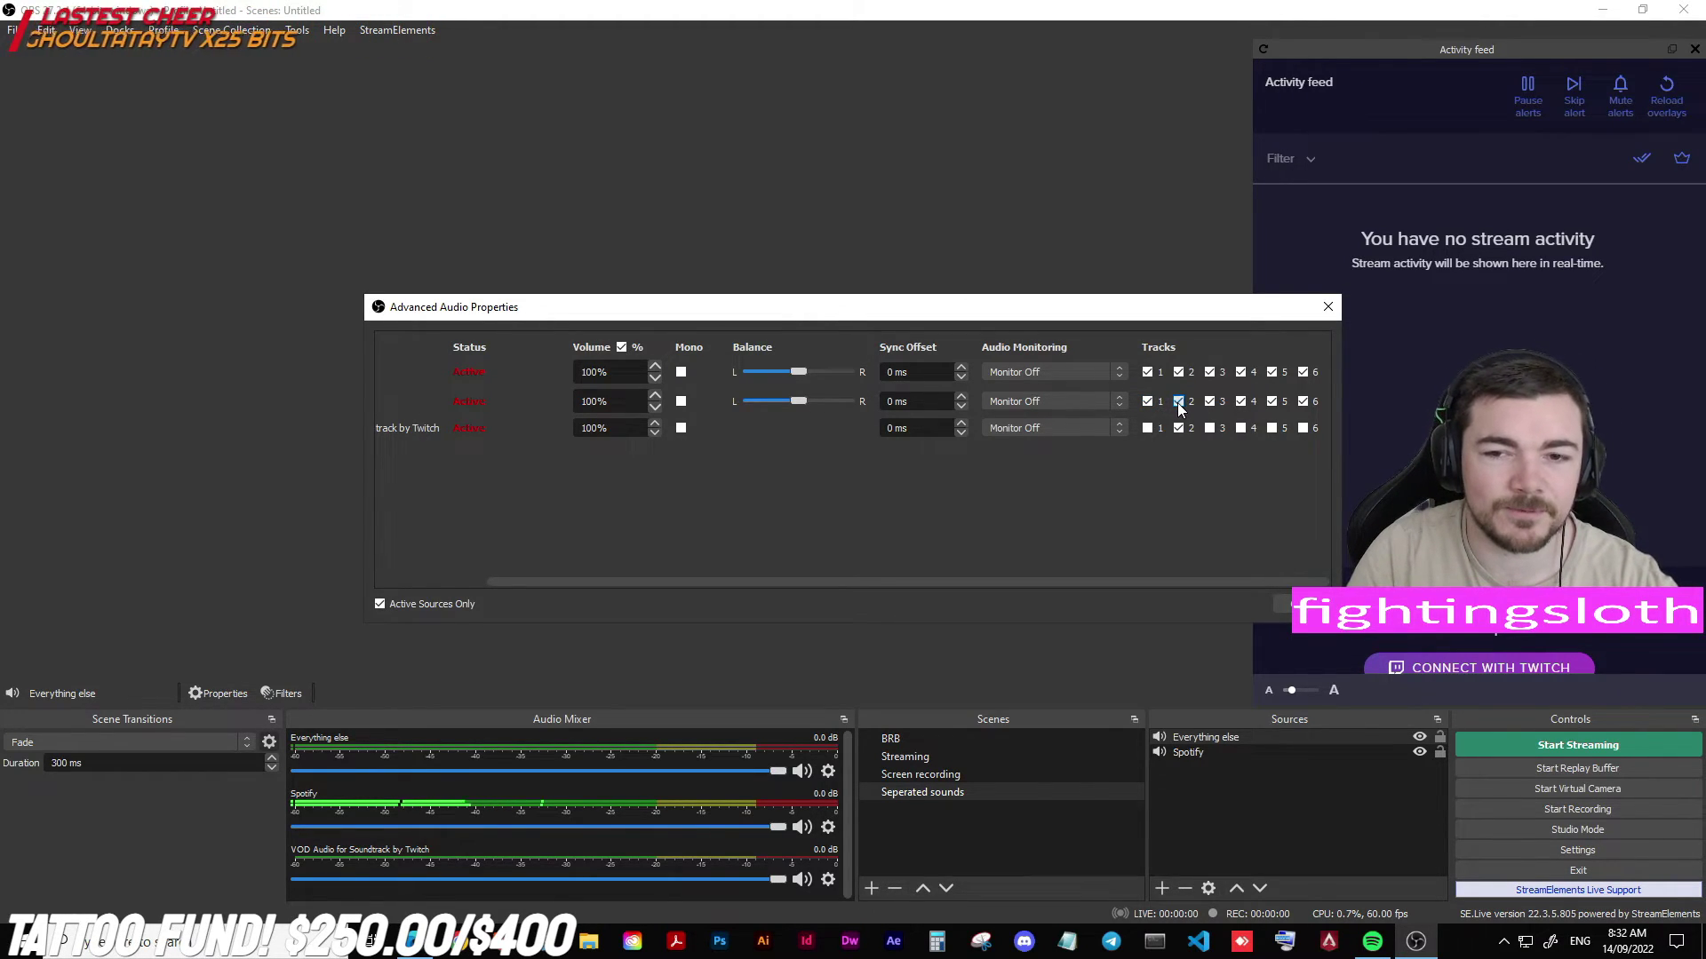
{"action": "left_click_drag", "start_coordinate": [1139, 581], "coordinate": [1085, 590]}
{"action": "left_click", "coordinate": [1288, 606]}
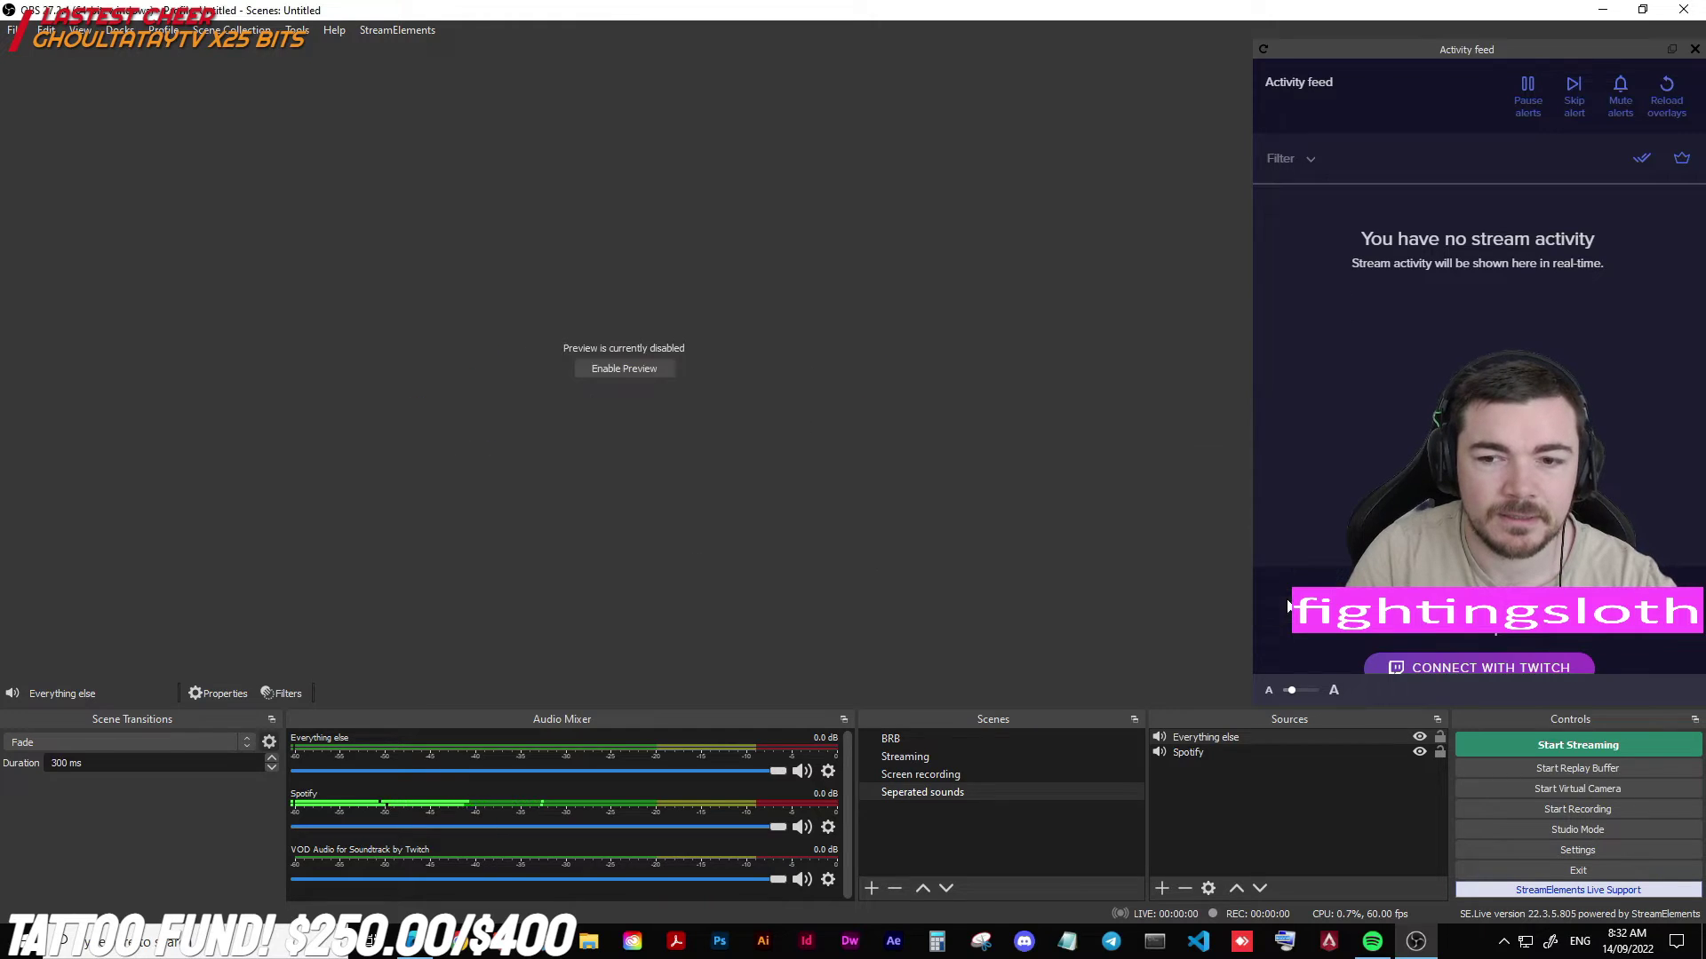